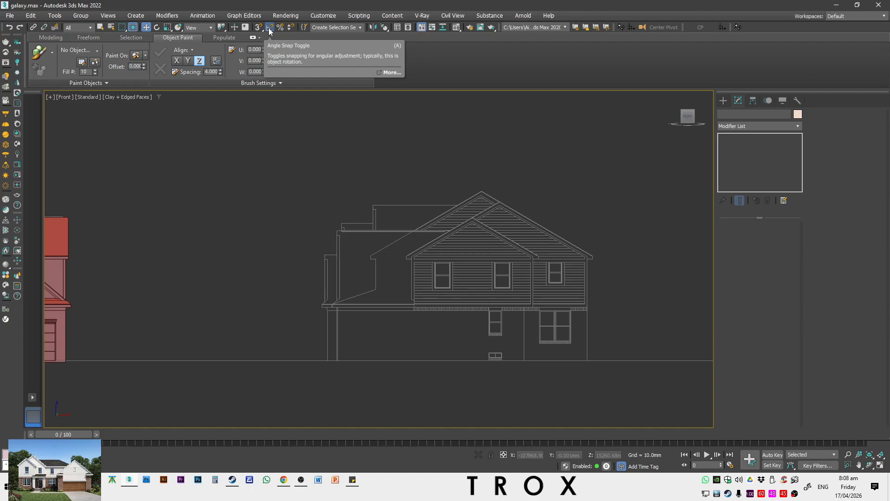
Step: Turn on angle snap and the object snaps, and try snapping the Rectangle tool to the upper-floor window
{"action": "left_click", "coordinate": [269, 27]}
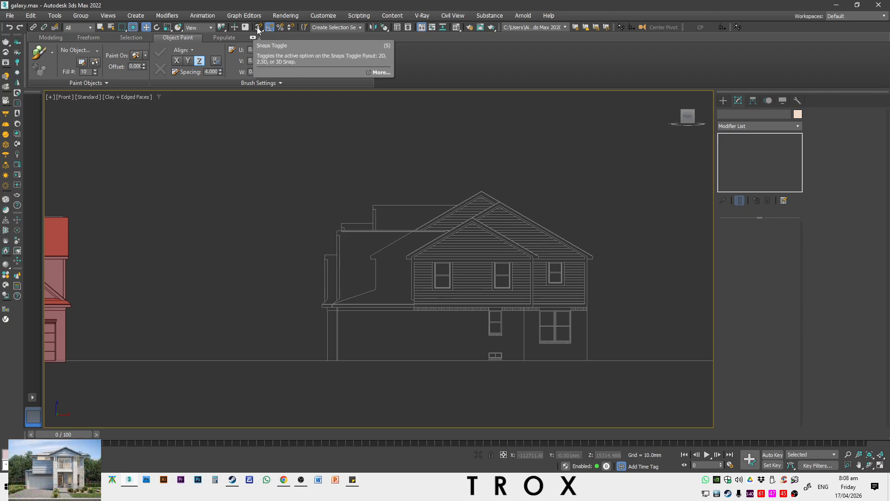
{"action": "scroll", "coordinate": [440, 288], "scroll_direction": "up", "scroll_amount": 4}
{"action": "scroll", "coordinate": [449, 278], "scroll_direction": "up", "scroll_amount": 2}
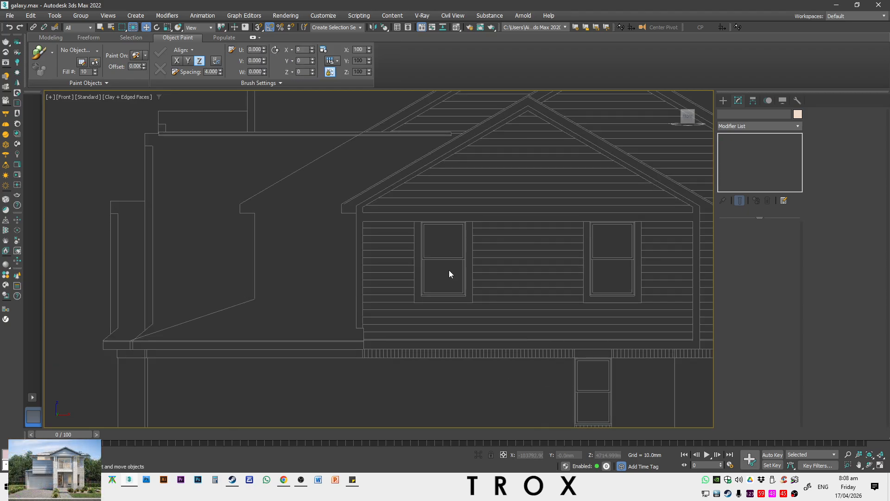
{"action": "middle_click_drag", "start_coordinate": [449, 270], "coordinate": [458, 203]}
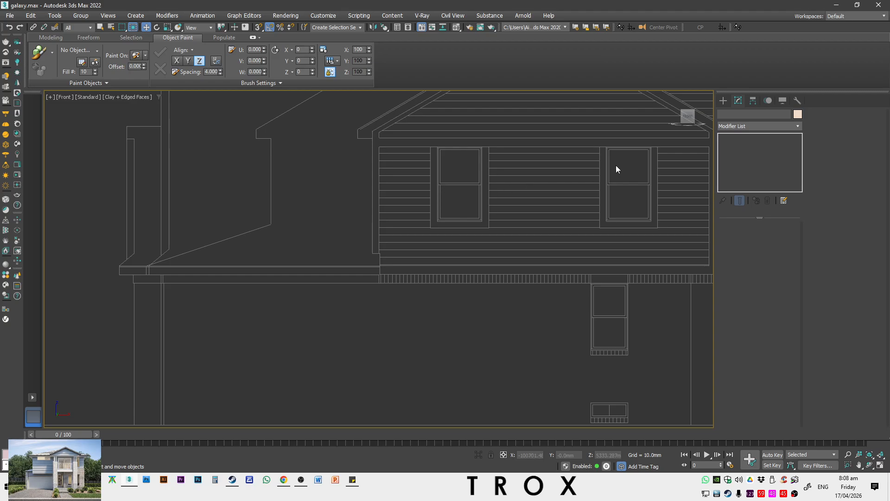
{"action": "middle_click_drag", "start_coordinate": [616, 166], "coordinate": [527, 189]}
{"action": "left_click", "coordinate": [723, 101]}
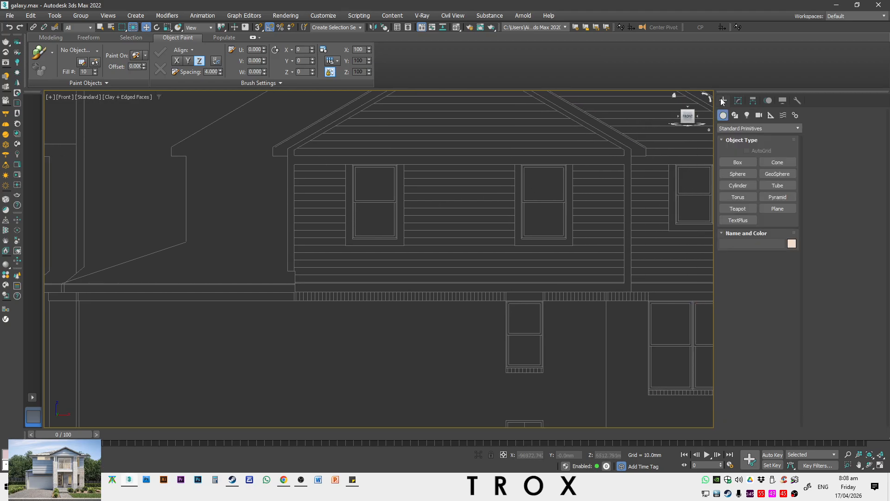
{"action": "left_click", "coordinate": [735, 115]}
{"action": "left_click", "coordinate": [783, 176]}
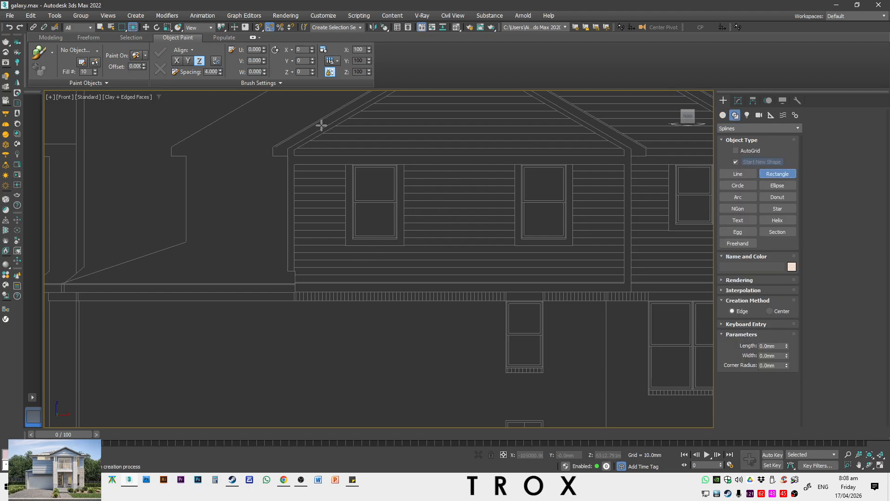
{"action": "left_click", "coordinate": [258, 27]}
{"action": "scroll", "coordinate": [389, 158], "scroll_direction": "up", "scroll_amount": 5}
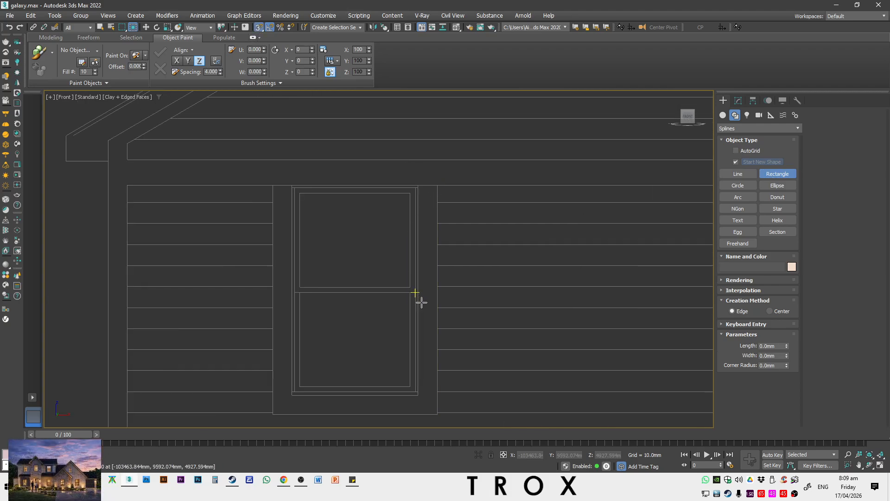
{"action": "right_click", "coordinate": [299, 199]}
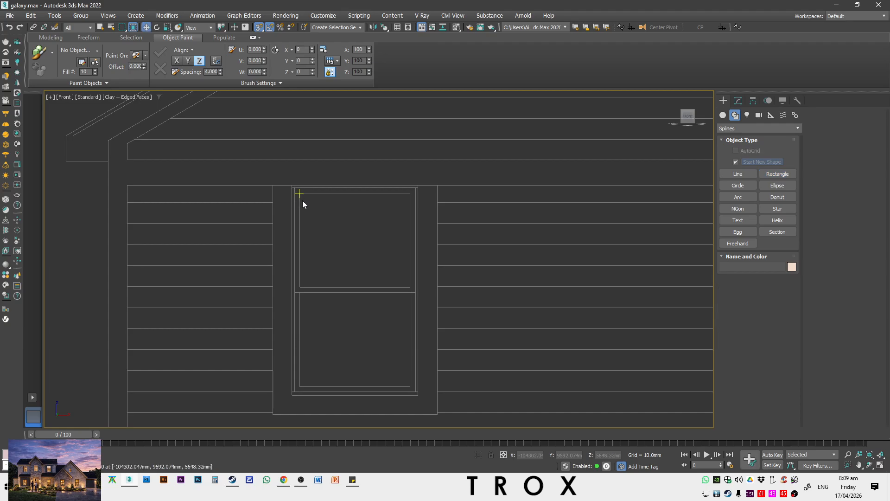
Step: Open the Grid and Snap Settings and enable all the snap types, from Grid Points to Center Face
{"action": "right_click", "coordinate": [260, 28]}
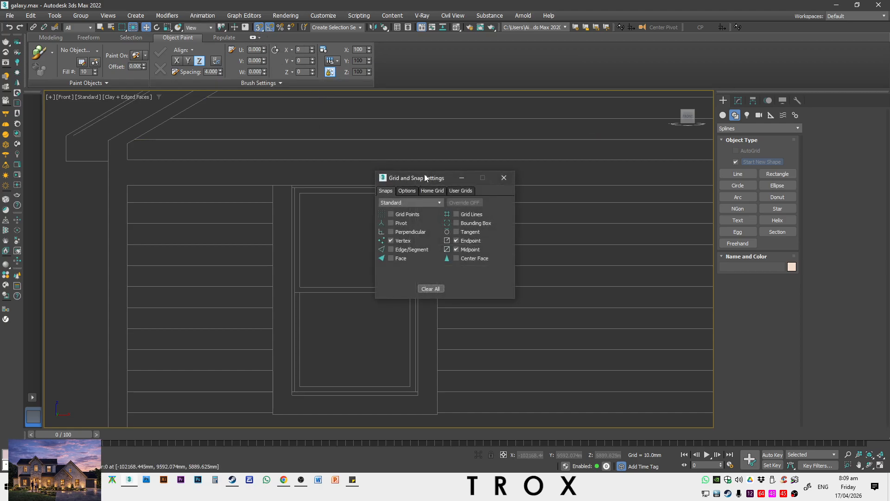
{"action": "left_click_drag", "start_coordinate": [425, 178], "coordinate": [346, 165]}
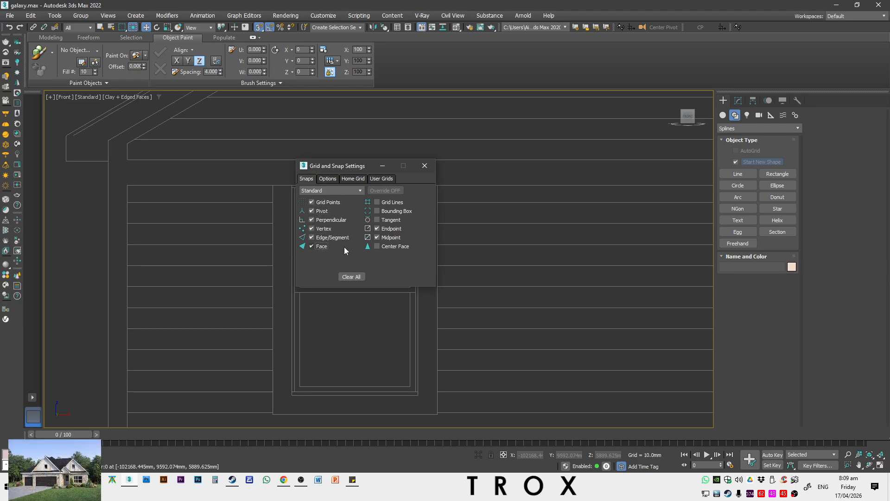
{"action": "left_click", "coordinate": [385, 220]}
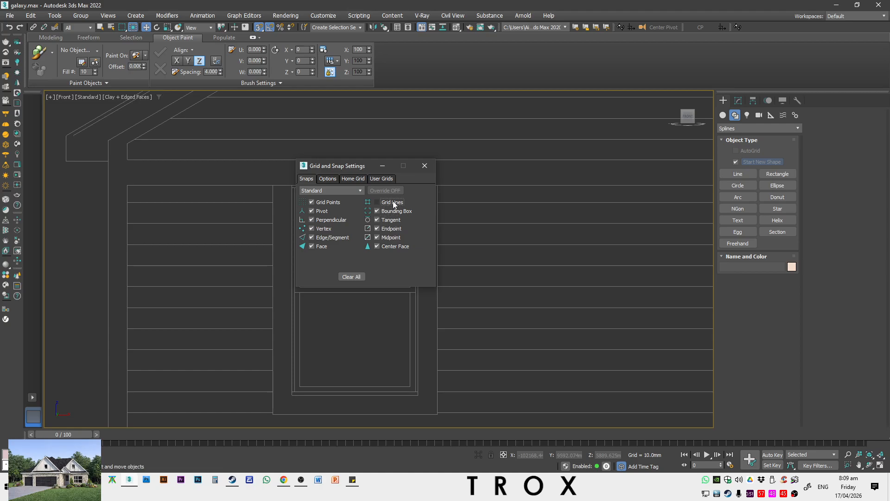
Step: Show the grid and try drawing a line beside the roof with every snap type active
{"action": "scroll", "coordinate": [183, 219], "scroll_direction": "down", "scroll_amount": 2}
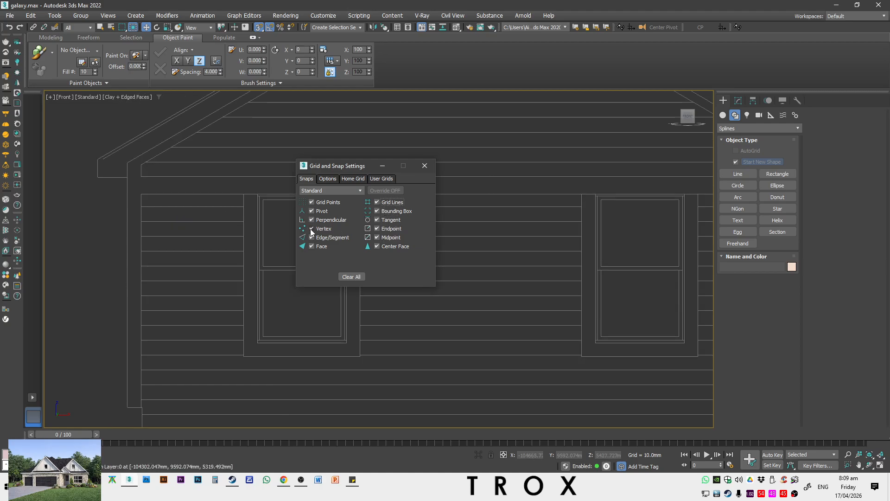
{"action": "scroll", "coordinate": [200, 233], "scroll_direction": "down", "scroll_amount": 2}
{"action": "middle_click_drag", "start_coordinate": [199, 233], "coordinate": [341, 238]}
{"action": "mouse_move", "coordinate": [74, 178]}
{"action": "middle_mouse_down"}
{"action": "mouse_move", "coordinate": [201, 219]}
{"action": "mouse_move", "coordinate": [190, 218]}
{"action": "mouse_move", "coordinate": [213, 217]}
{"action": "middle_mouse_up"}
{"action": "key", "text": "g"}
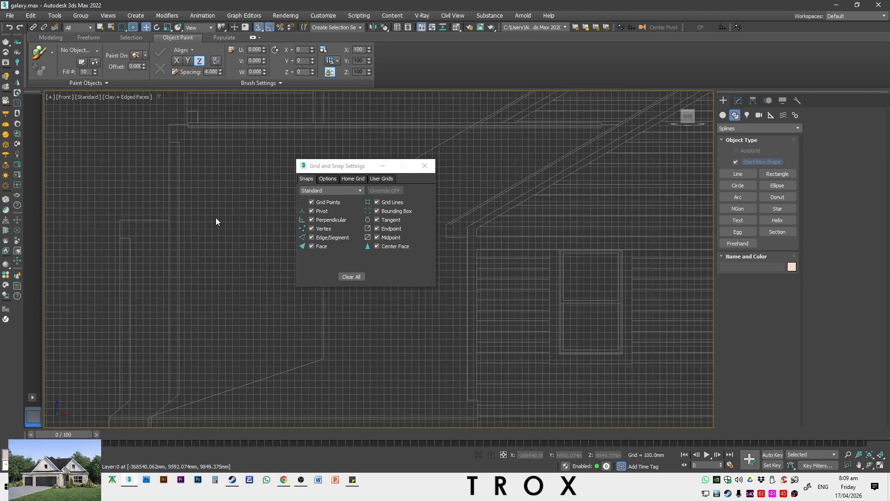
{"action": "left_click", "coordinate": [737, 174]}
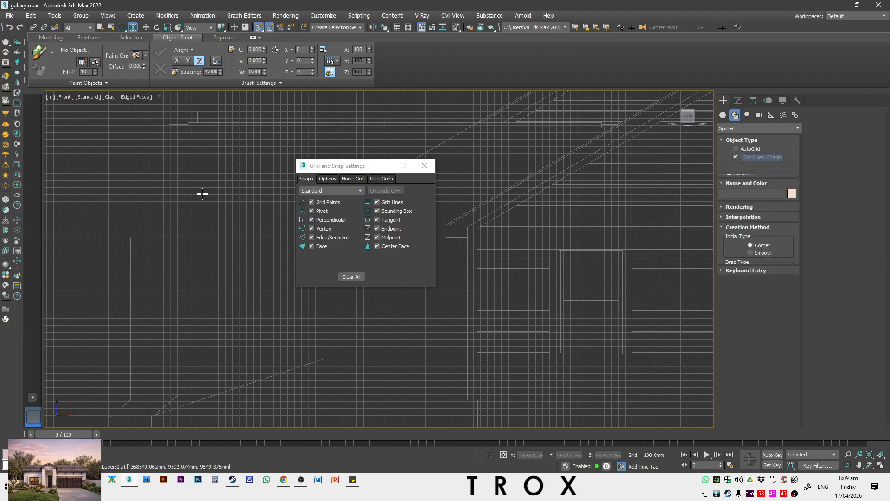
{"action": "scroll", "coordinate": [202, 194], "scroll_direction": "up", "scroll_amount": 2}
{"action": "scroll", "coordinate": [246, 165], "scroll_direction": "up", "scroll_amount": 4}
{"action": "left_click", "coordinate": [240, 165]}
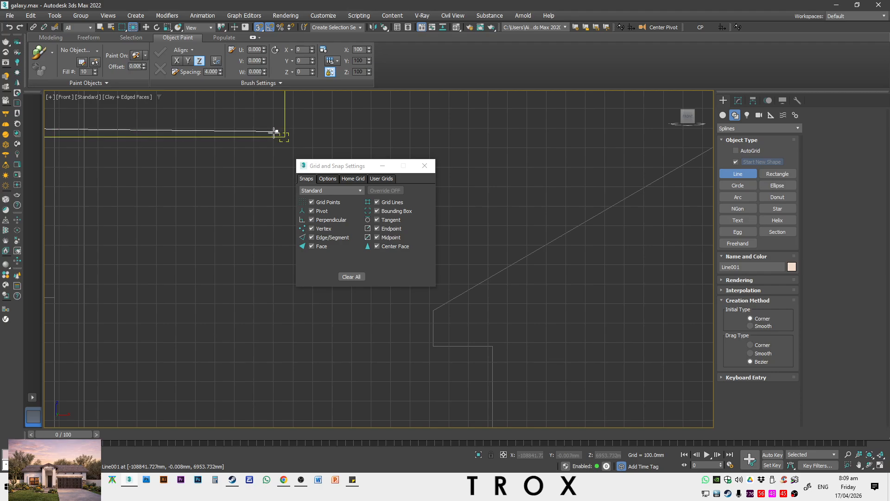
{"action": "right_click", "coordinate": [200, 244]}
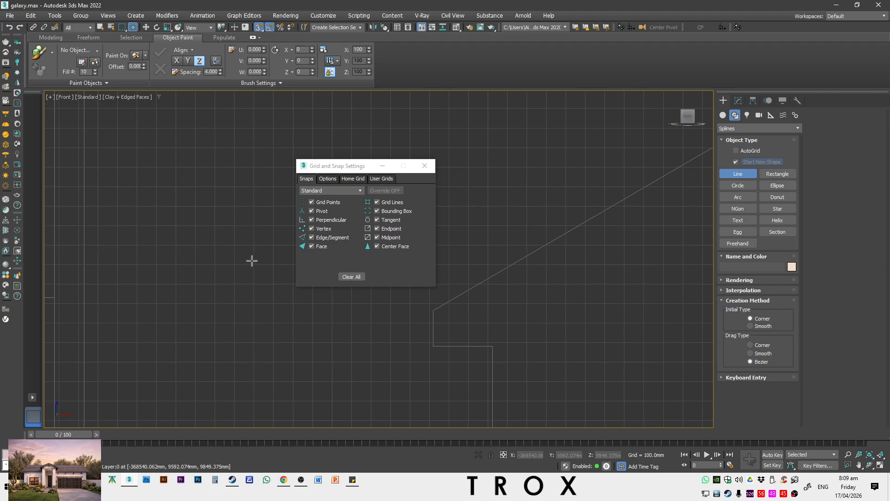
Step: Clear all snap types, enable only Edge/Segment, Endpoint and Midpoint, and hide the grid
{"action": "left_click", "coordinate": [353, 277]}
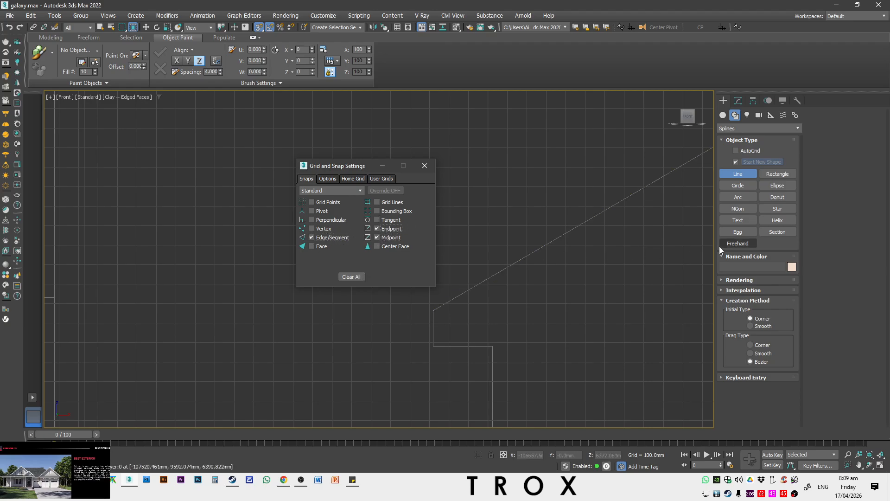
{"action": "left_click", "coordinate": [591, 3]}
{"action": "key", "text": "g"}
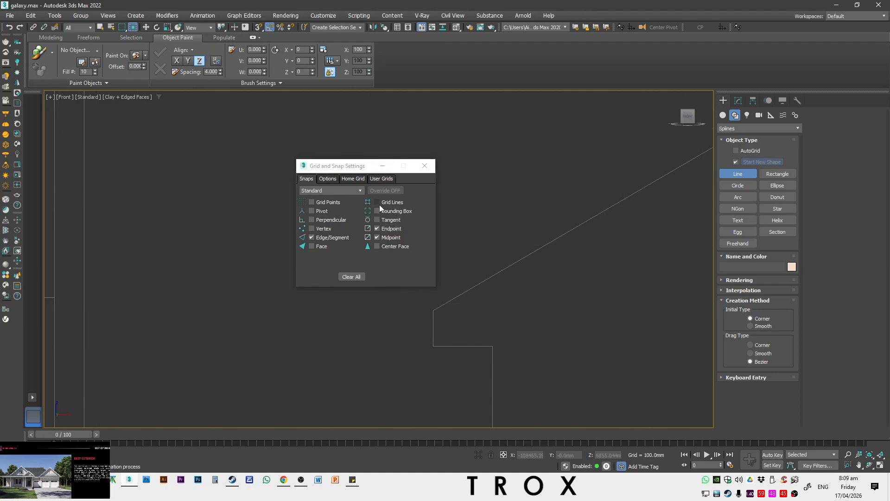
Step: Open the snap options, leave the Line tool, and check the Snap to frozen objects setting
{"action": "left_click", "coordinate": [328, 179]}
{"action": "scroll", "coordinate": [549, 303], "scroll_direction": "down", "scroll_amount": 3}
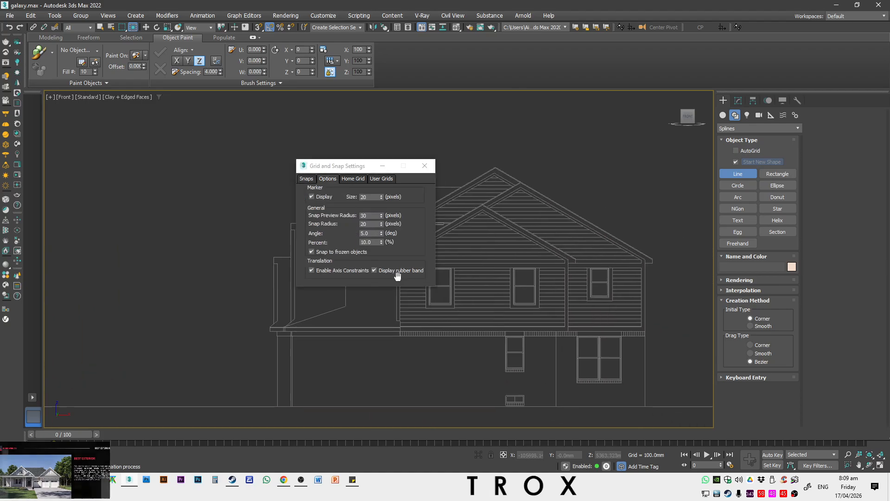
{"action": "scroll", "coordinate": [463, 256], "scroll_direction": "up", "scroll_amount": 3}
{"action": "scroll", "coordinate": [458, 260], "scroll_direction": "up", "scroll_amount": 2}
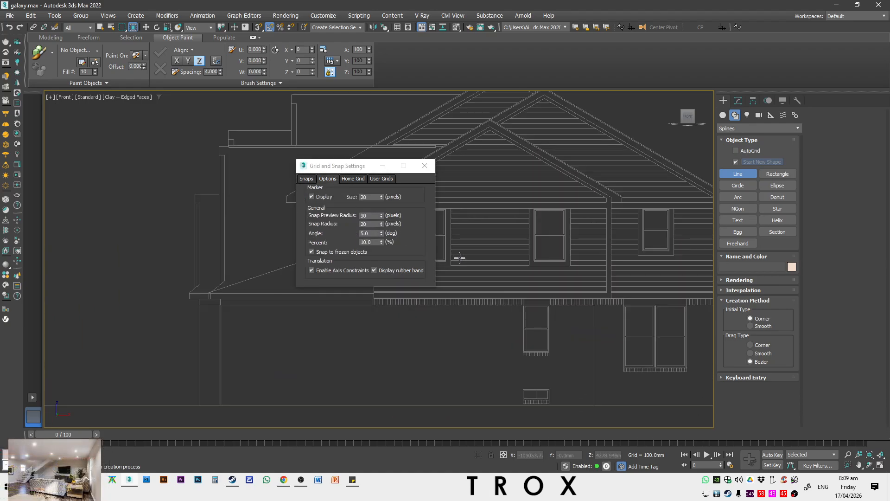
{"action": "right_click", "coordinate": [532, 265]}
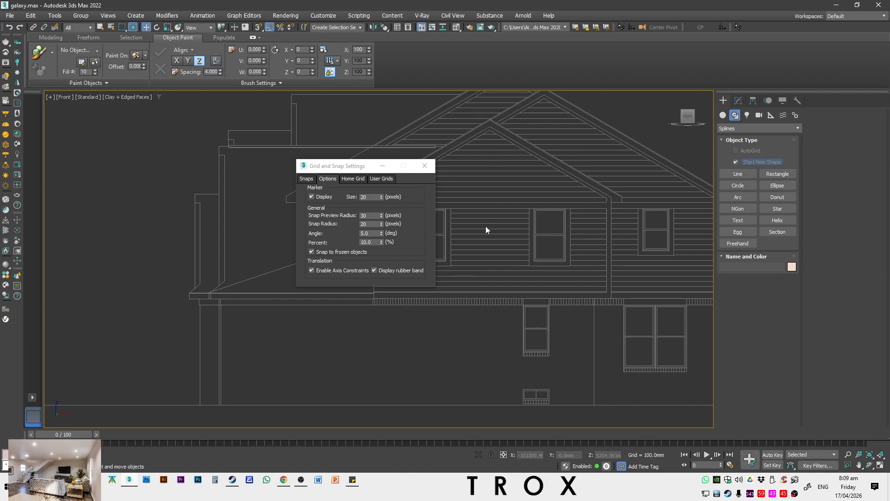
{"action": "left_click", "coordinate": [312, 252]}
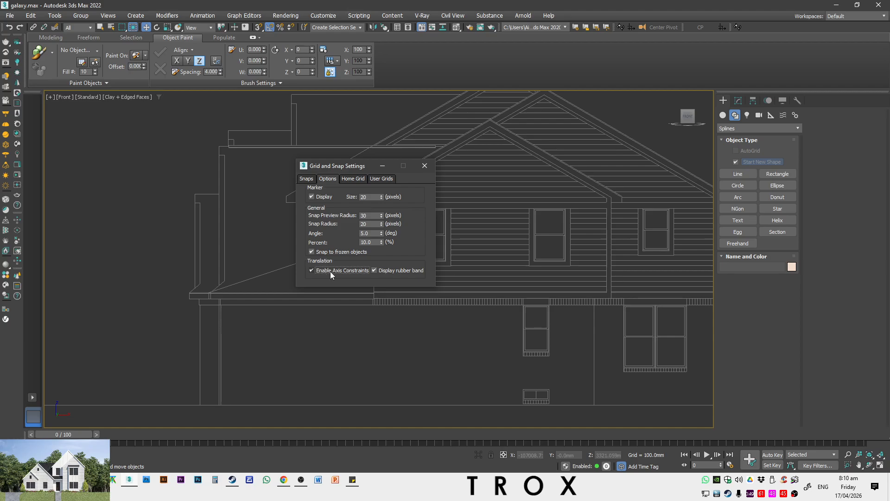
Step: Draw a test rectangle about 3457 mm long and 3565 mm wide over the upper-floor window and move it up
{"action": "left_click", "coordinate": [777, 173]}
{"action": "left_click_drag", "start_coordinate": [565, 211], "coordinate": [450, 334]}
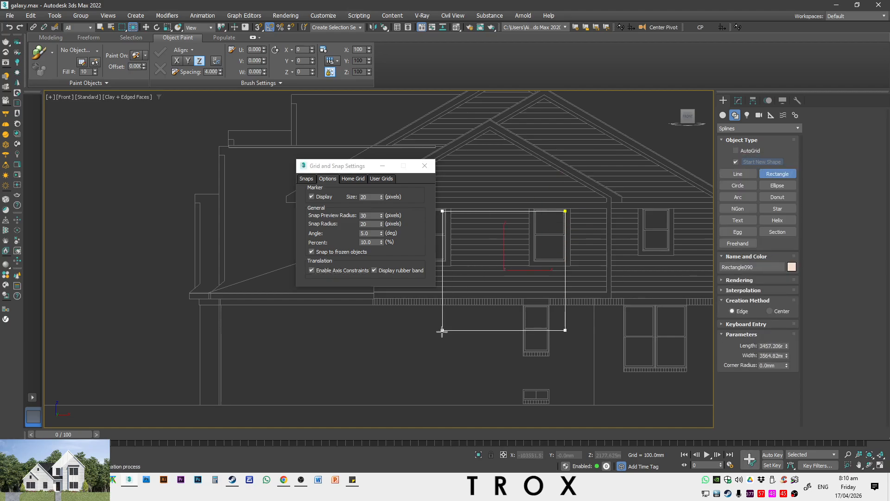
{"action": "key", "text": "w"}
{"action": "left_click_drag", "start_coordinate": [516, 267], "coordinate": [491, 190]}
Step: Disable axis constraints and move the test rectangle freely, first with snapping on and again with it off
{"action": "left_click", "coordinate": [329, 271]}
{"action": "key", "text": "s"}
{"action": "left_click_drag", "start_coordinate": [515, 230], "coordinate": [522, 248]}
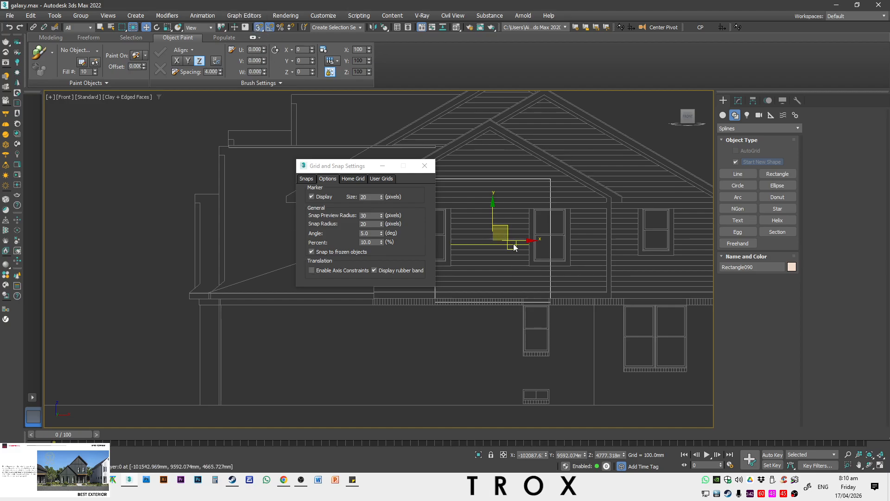
{"action": "left_click", "coordinate": [259, 27]}
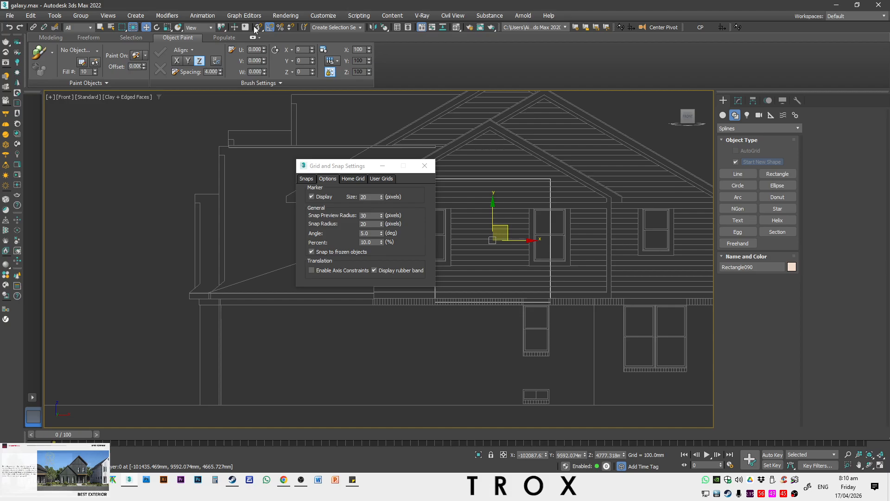
{"action": "left_click_drag", "start_coordinate": [505, 227], "coordinate": [538, 237]}
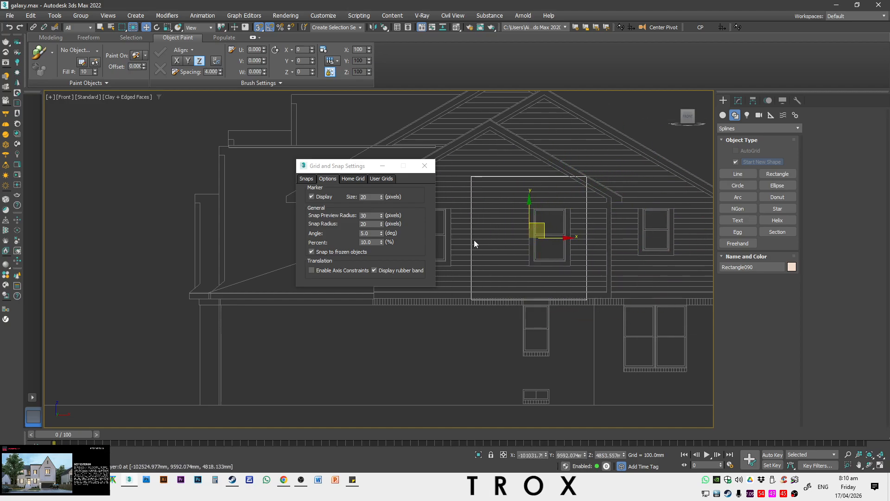
Step: Enable axis constraints again and move the test rectangle with snapping on, up to the gable's lower roof corner
{"action": "left_click", "coordinate": [341, 270]}
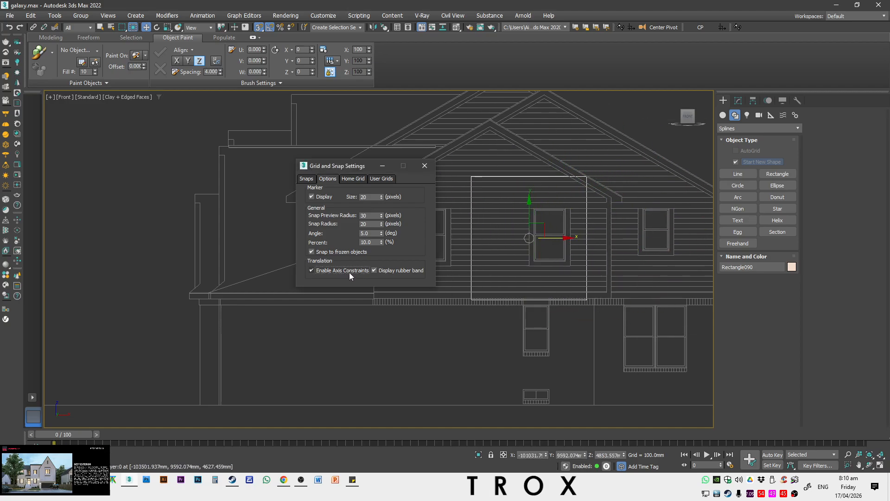
{"action": "left_click", "coordinate": [349, 272]}
{"action": "key", "text": "s"}
{"action": "key", "text": "s"}
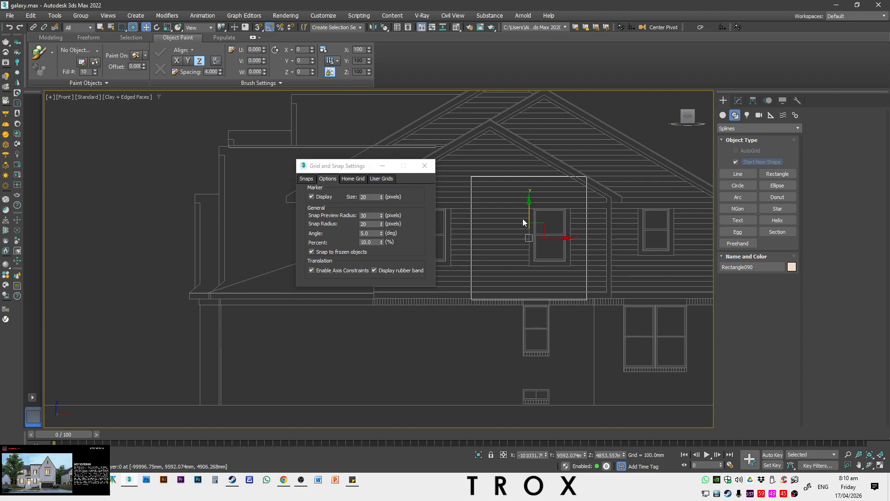
{"action": "left_click_drag", "start_coordinate": [526, 217], "coordinate": [571, 204]}
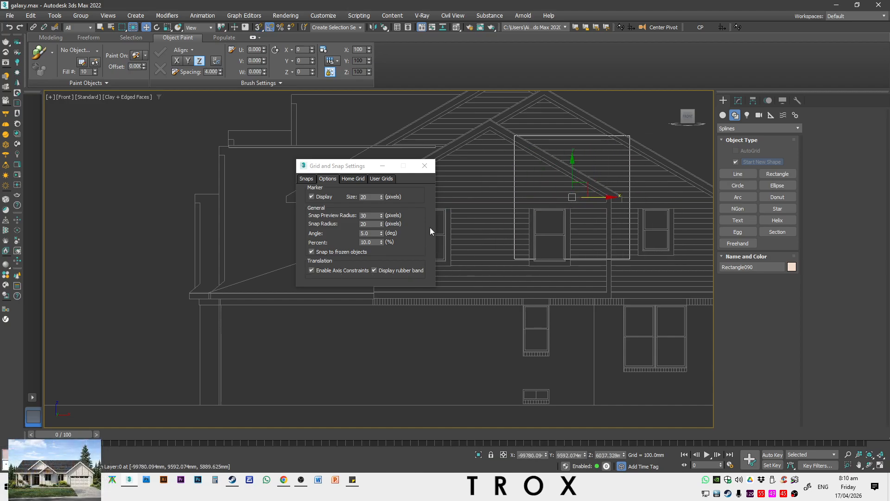
Step: Close the Grid and Snap Settings and delete the test rectangle
{"action": "left_click", "coordinate": [425, 166]}
{"action": "middle_click_drag", "start_coordinate": [562, 201], "coordinate": [560, 236]}
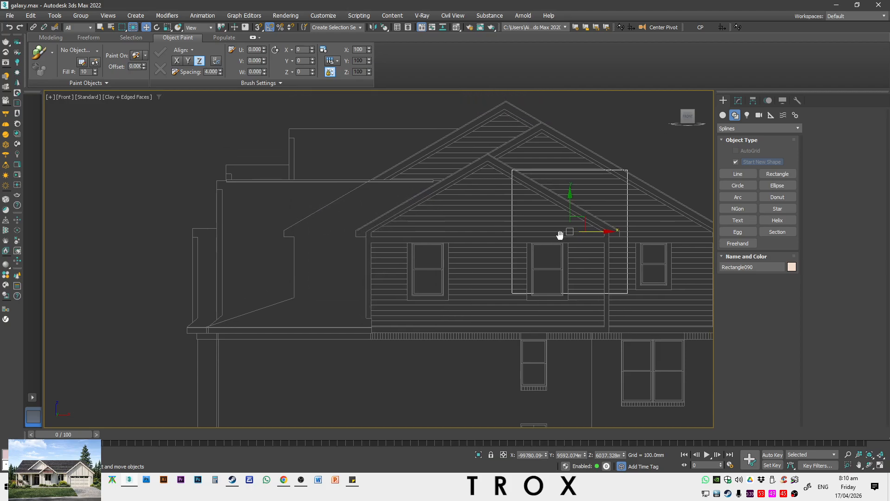
{"action": "key", "text": "Delete"}
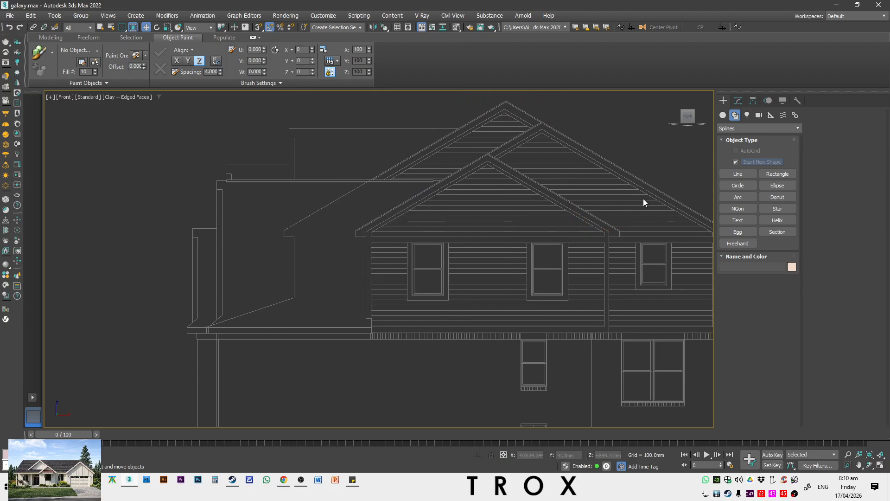
Step: Draw a box snapped to the brick sill under the ground-floor double window, about 105 × 1829 mm and 537 mm high
{"action": "left_click", "coordinate": [721, 116]}
{"action": "middle_click_drag", "start_coordinate": [263, 286], "coordinate": [200, 211]}
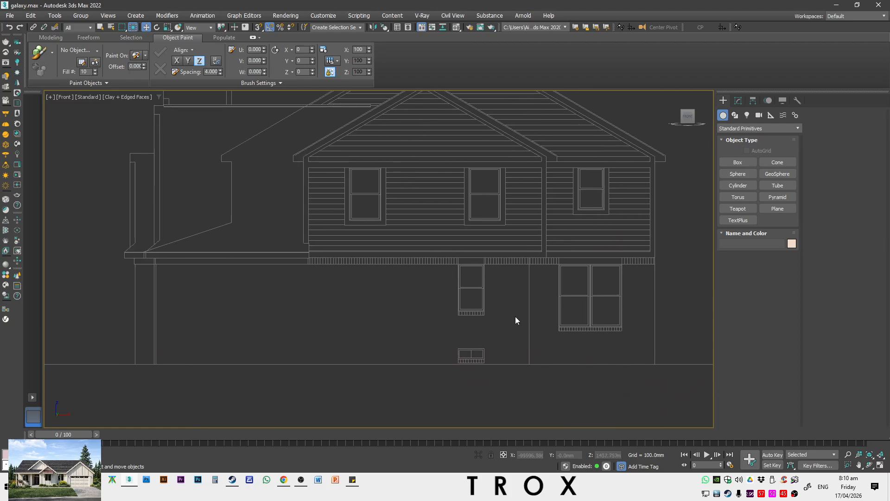
{"action": "scroll", "coordinate": [516, 320], "scroll_direction": "up", "scroll_amount": 5}
{"action": "middle_click_drag", "start_coordinate": [546, 338], "coordinate": [401, 266]}
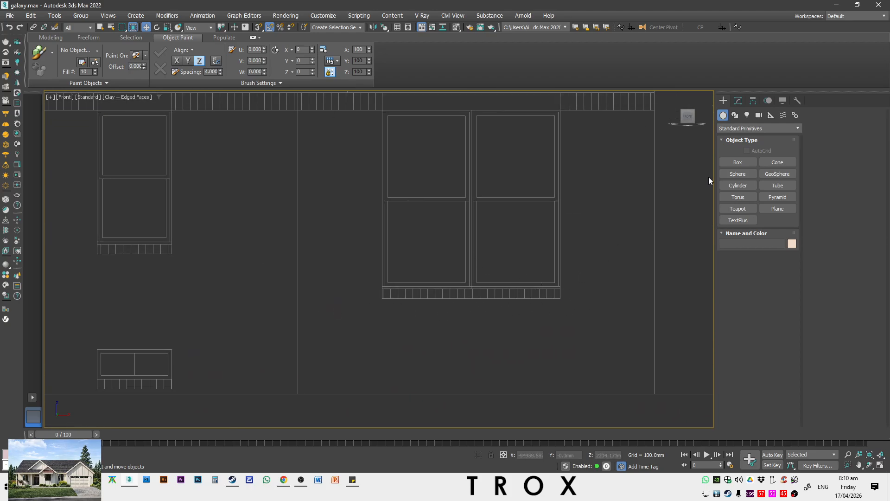
{"action": "left_click", "coordinate": [732, 161]}
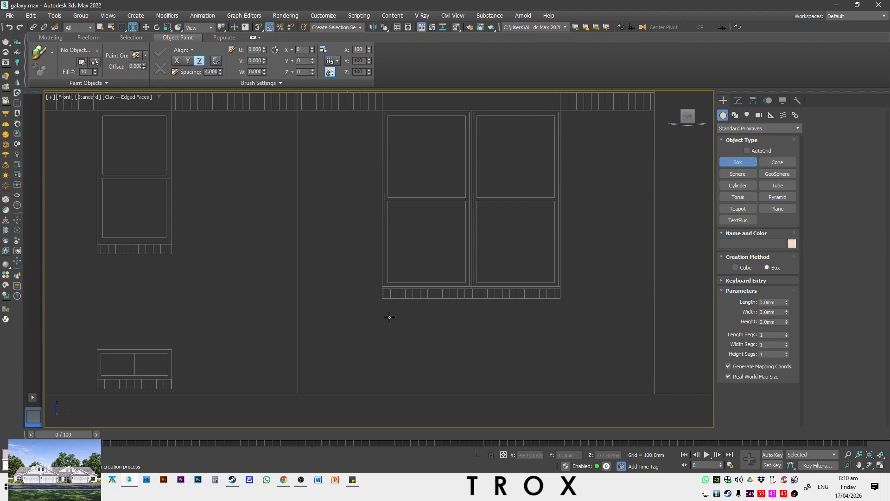
{"action": "scroll", "coordinate": [389, 318], "scroll_direction": "up", "scroll_amount": 3}
{"action": "key", "text": "s"}
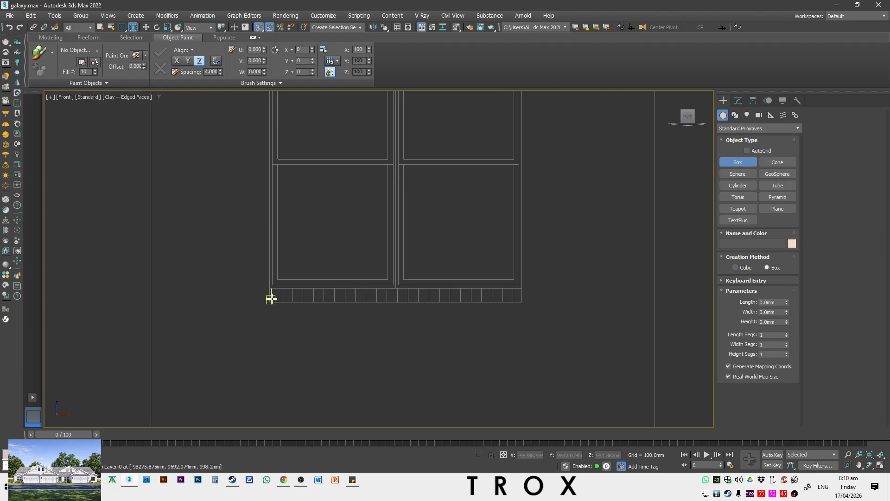
{"action": "scroll", "coordinate": [271, 299], "scroll_direction": "up", "scroll_amount": 2}
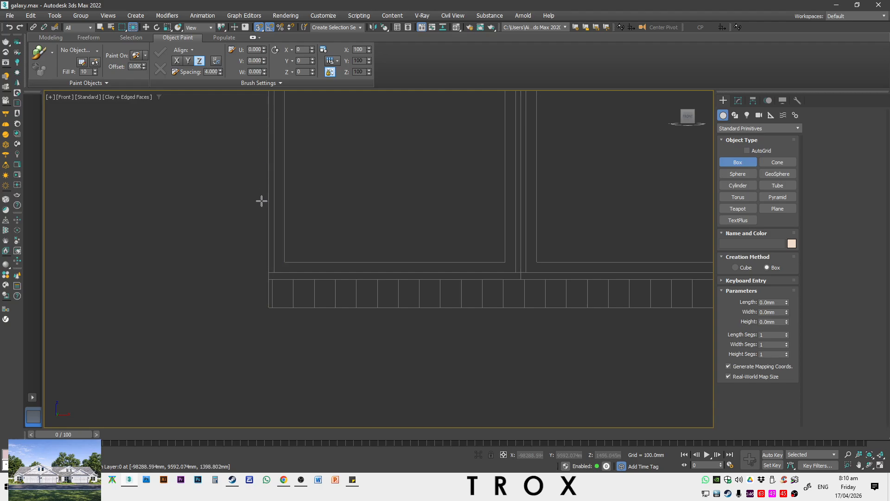
{"action": "scroll", "coordinate": [266, 307], "scroll_direction": "down", "scroll_amount": 1}
{"action": "left_click_drag", "start_coordinate": [266, 307], "coordinate": [625, 287]}
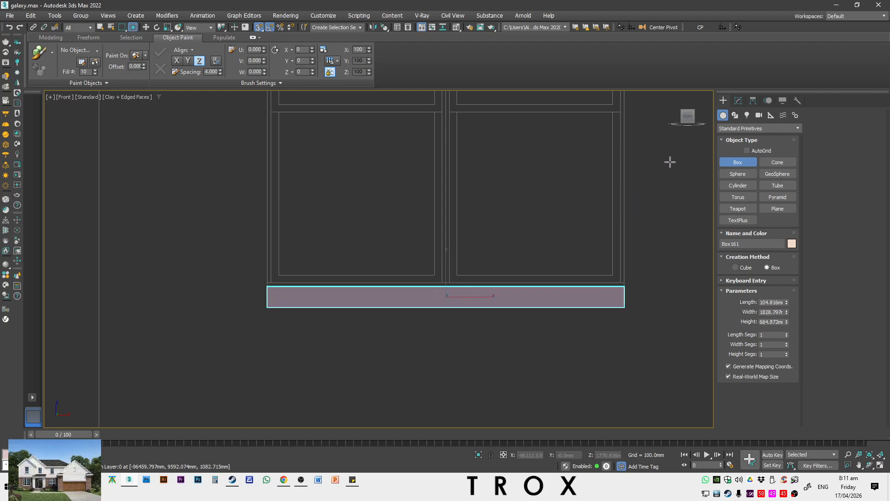
{"action": "left_click", "coordinate": [635, 202]}
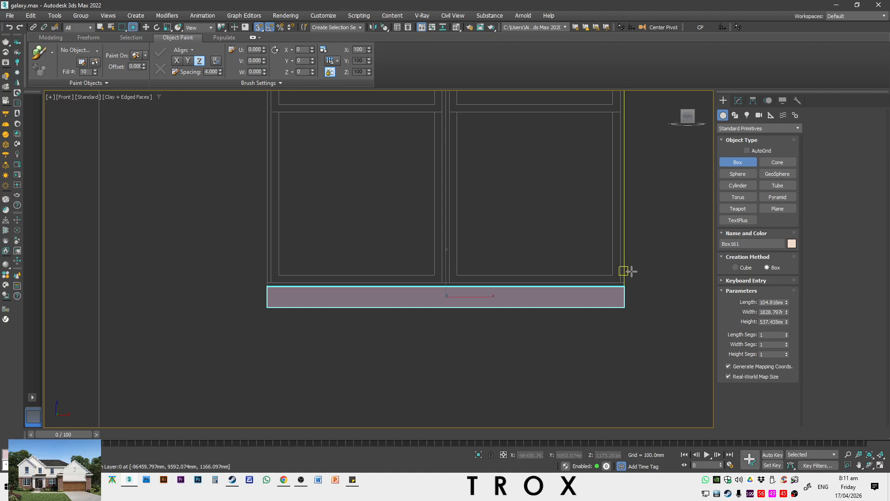
Step: Set the sill box's height to 100 mm and turn snapping off
{"action": "left_click", "coordinate": [738, 101]}
{"action": "key", "text": "s"}
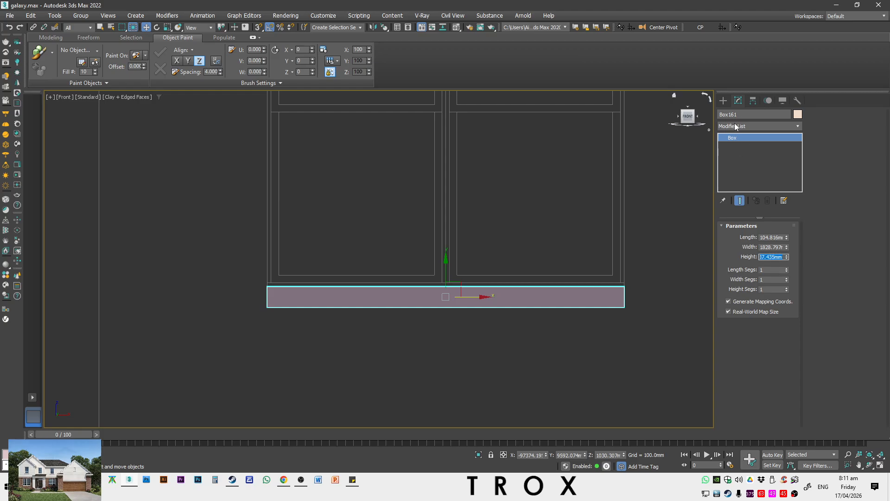
{"action": "type", "text": "100"}
{"action": "key", "text": "Return"}
Step: Move the sill box along Y to about 9482 mm, in front of the frozen window drawing
{"action": "middle_click_drag", "start_coordinate": [630, 198], "coordinate": [466, 315], "text": "alt"}
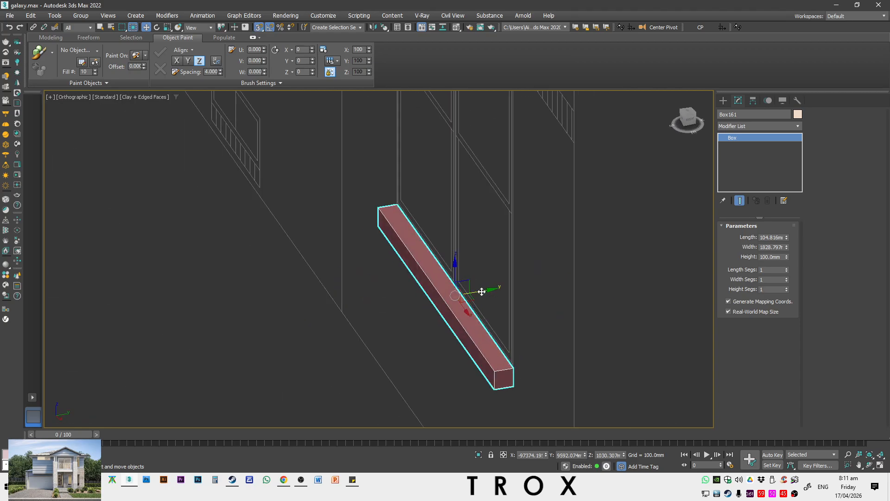
{"action": "mouse_move", "coordinate": [482, 291]}
{"action": "left_mouse_down"}
{"action": "mouse_move", "coordinate": [432, 297]}
{"action": "mouse_move", "coordinate": [493, 291]}
{"action": "left_mouse_up"}
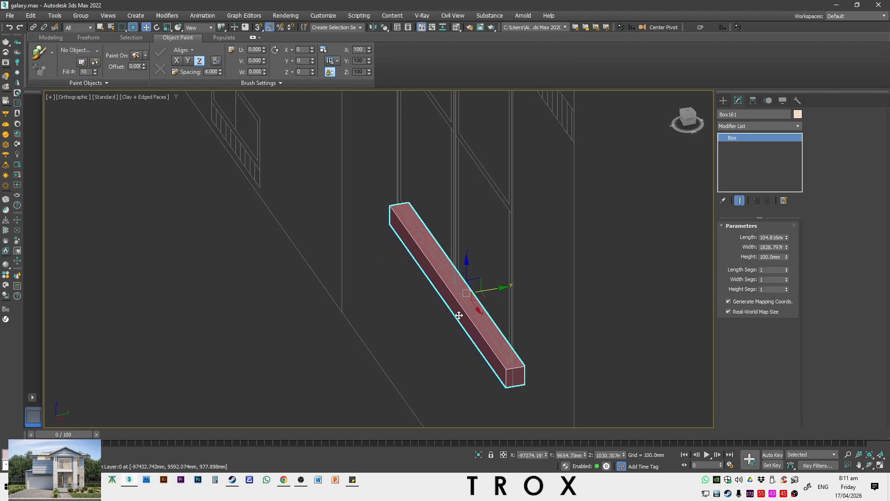
{"action": "middle_click_drag", "start_coordinate": [460, 315], "coordinate": [453, 357], "text": "alt"}
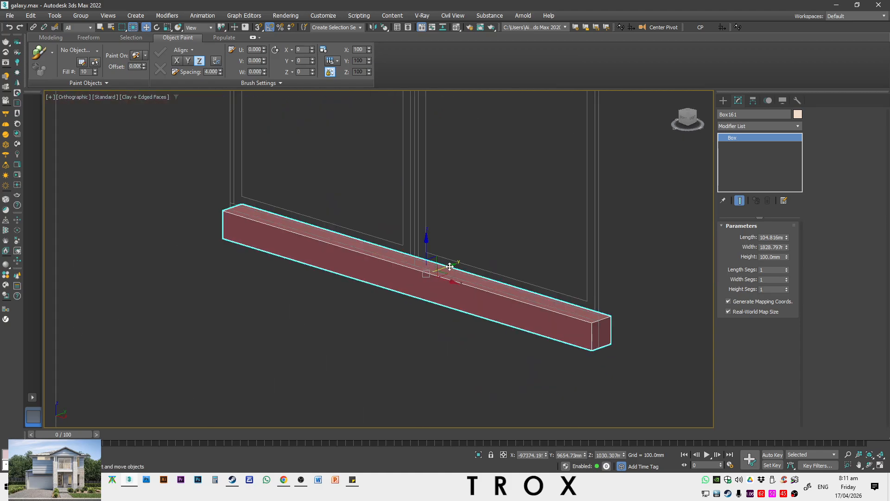
{"action": "left_click_drag", "start_coordinate": [450, 266], "coordinate": [422, 317]}
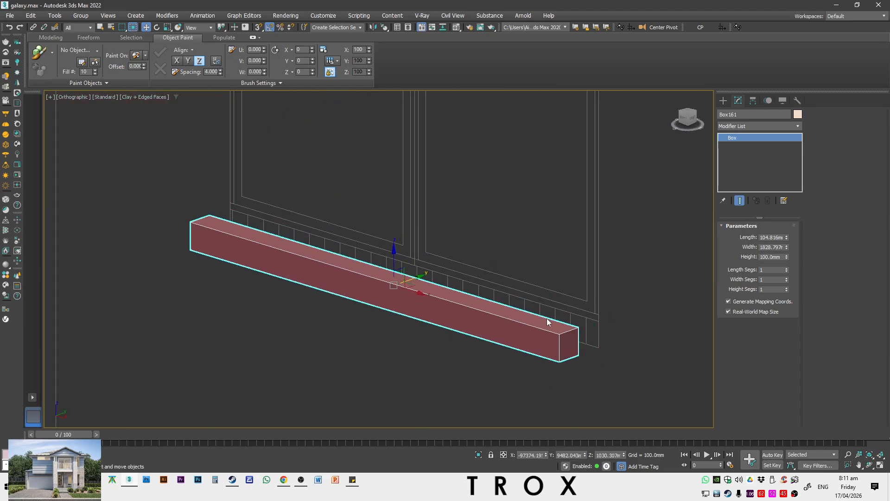
{"action": "scroll", "coordinate": [535, 318], "scroll_direction": "down", "scroll_amount": 2}
{"action": "middle_click_drag", "start_coordinate": [515, 340], "coordinate": [502, 357], "text": "alt"}
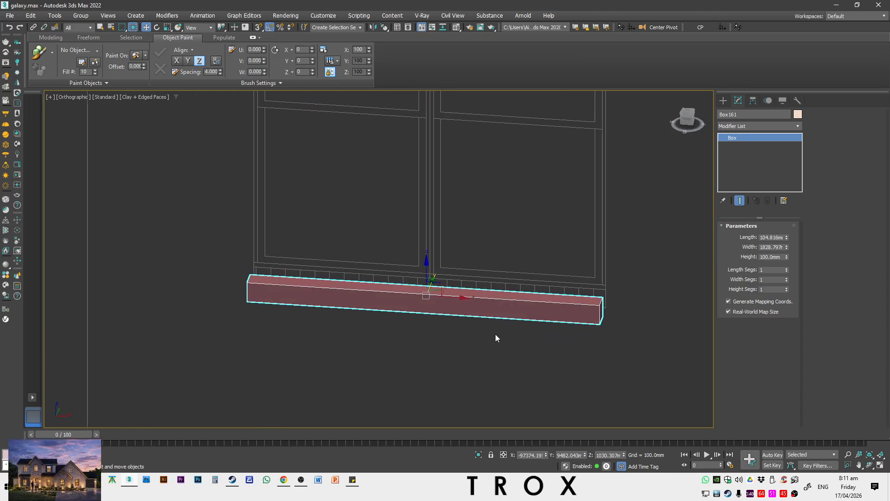
Step: Isolate the sill box and show it in the Front view
{"action": "key", "text": "f"}
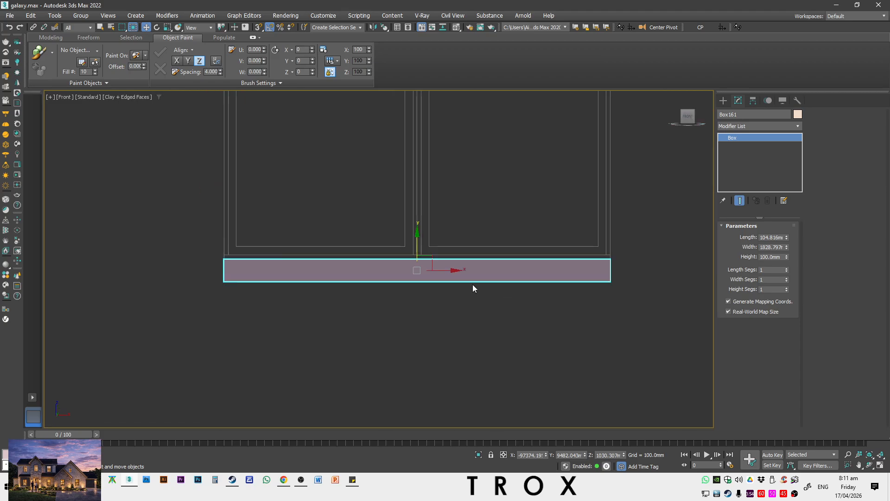
{"action": "scroll", "coordinate": [472, 284], "scroll_direction": "down", "scroll_amount": 6}
{"action": "left_click", "coordinate": [479, 455]}
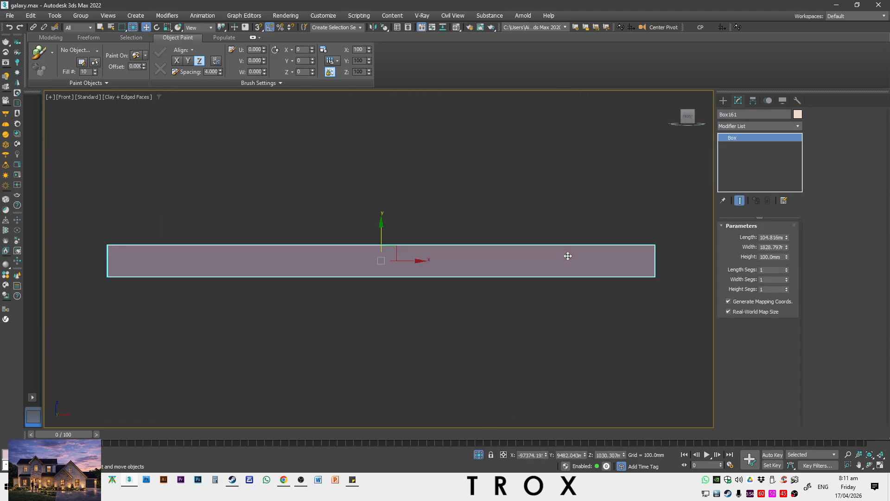
{"action": "middle_click_drag", "start_coordinate": [567, 255], "coordinate": [587, 225], "text": "alt"}
{"action": "key", "text": "f"}
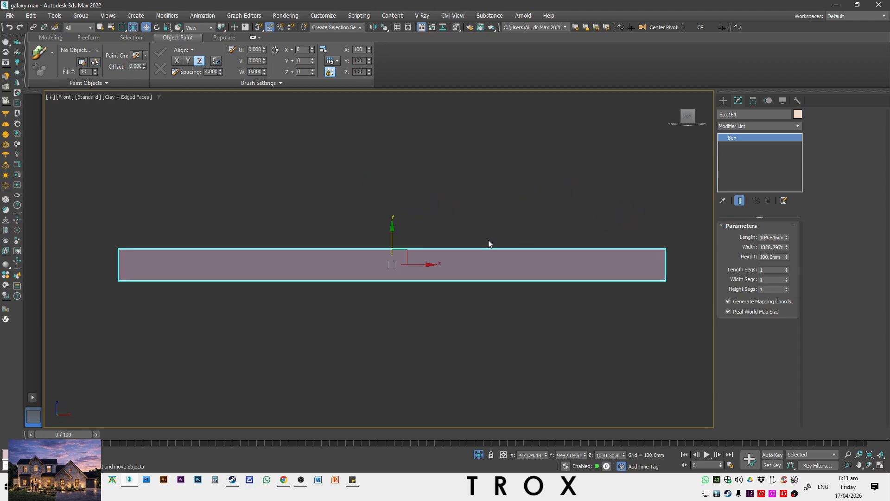
{"action": "scroll", "coordinate": [489, 242], "scroll_direction": "down", "scroll_amount": 3}
Step: Create a cylinder behind the sill box in the Top view, about 347 mm in radius and 490 mm high
{"action": "left_click", "coordinate": [724, 100]}
{"action": "left_click", "coordinate": [774, 164]}
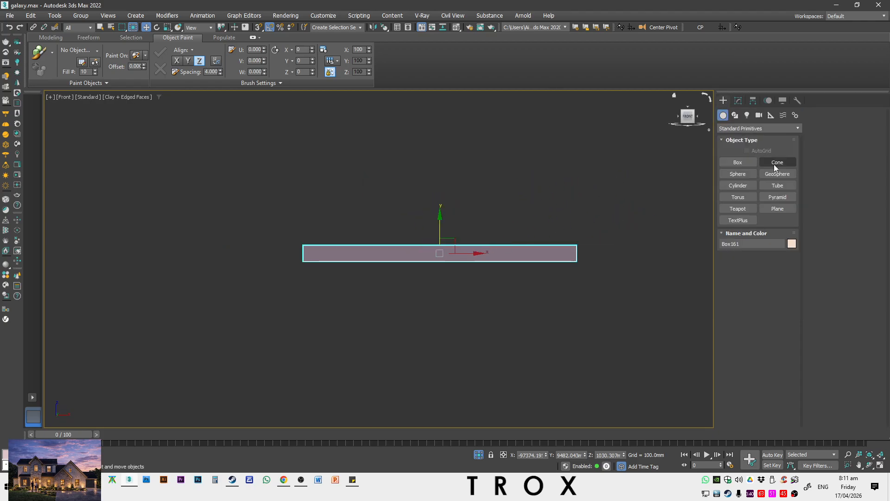
{"action": "left_click", "coordinate": [739, 185]}
{"action": "key", "text": "t"}
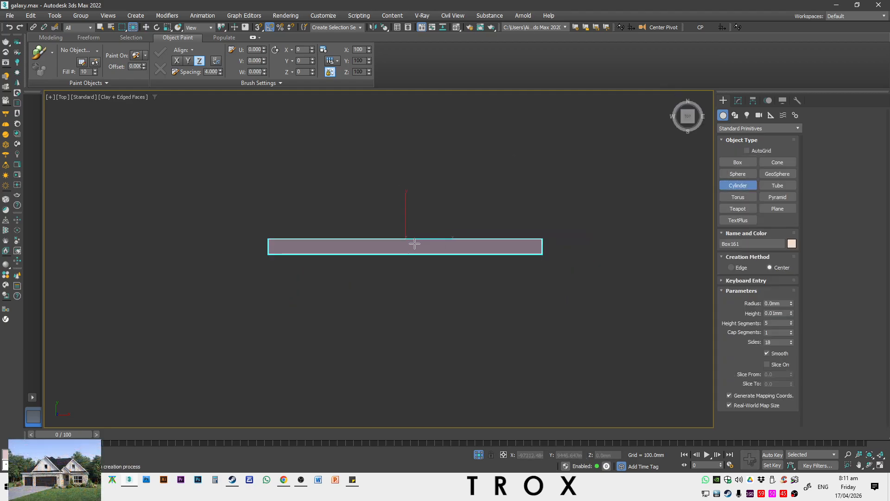
{"action": "left_click_drag", "start_coordinate": [457, 150], "coordinate": [420, 188]}
{"action": "left_click", "coordinate": [427, 103]}
{"action": "middle_click_drag", "start_coordinate": [530, 206], "coordinate": [503, 243], "text": "alt"}
{"action": "key", "text": "w"}
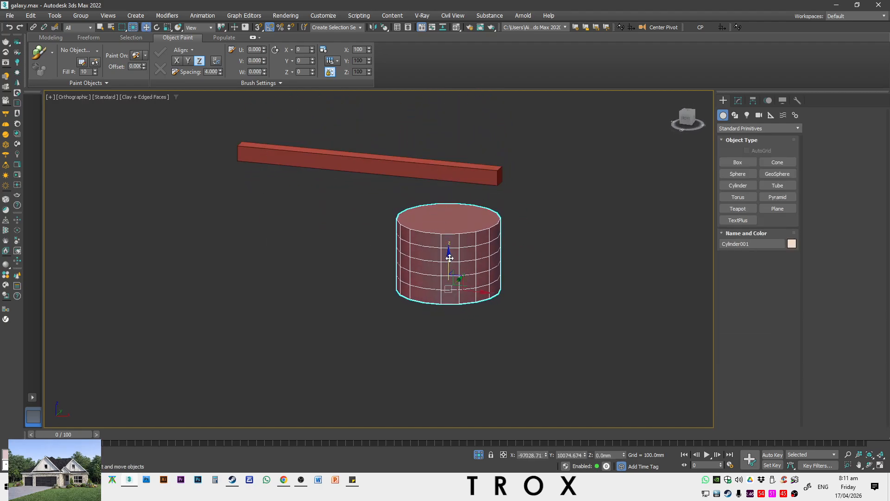
Step: Raise the cylinder to about Z 44 mm and frame it together with the sill box in the Front view
{"action": "left_click_drag", "start_coordinate": [450, 257], "coordinate": [450, 251]}
{"action": "mouse_move", "coordinate": [451, 252]}
{"action": "middle_mouse_down", "text": "alt"}
{"action": "mouse_move", "coordinate": [471, 231]}
{"action": "mouse_move", "coordinate": [455, 242]}
{"action": "middle_mouse_up", "text": "alt"}
{"action": "key", "text": "f"}
{"action": "key", "text": "z"}
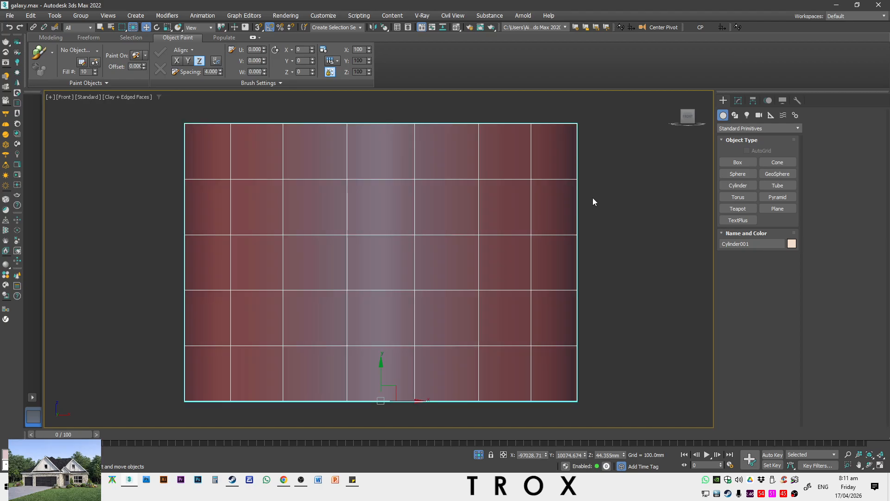
{"action": "scroll", "coordinate": [515, 267], "scroll_direction": "down", "scroll_amount": 5}
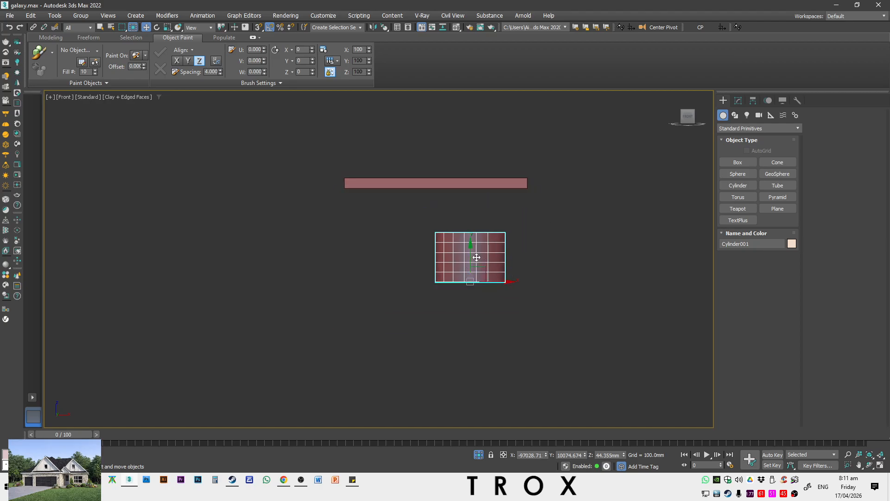
{"action": "scroll", "coordinate": [491, 286], "scroll_direction": "up", "scroll_amount": 8}
{"action": "scroll", "coordinate": [514, 249], "scroll_direction": "down", "scroll_amount": 6}
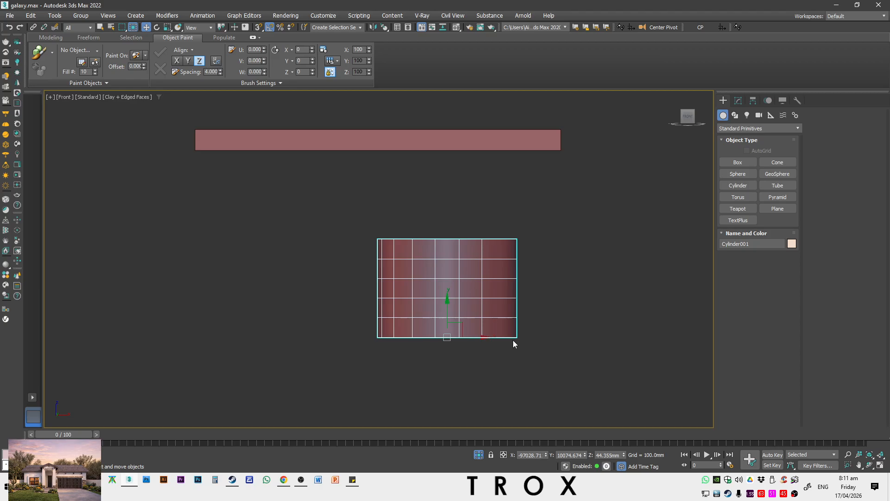
Step: Move the cylinder up to about Z 120 mm with the selection locked, and unlock the selection again
{"action": "key", "text": "space"}
{"action": "key", "text": "s"}
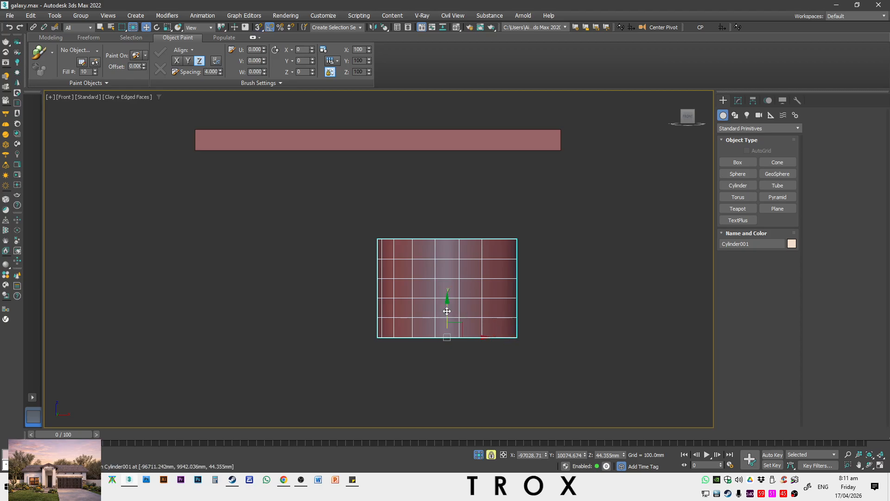
{"action": "left_click_drag", "start_coordinate": [447, 311], "coordinate": [448, 319]}
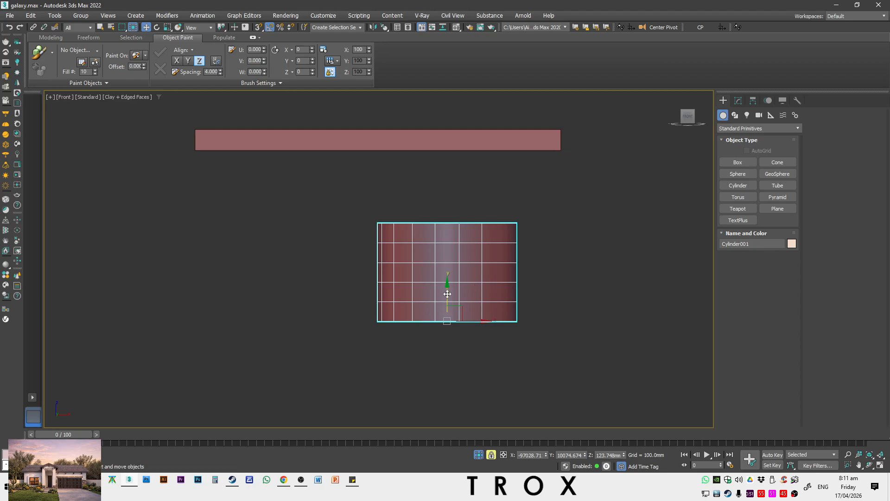
{"action": "mouse_move", "coordinate": [447, 294]}
{"action": "left_mouse_down"}
{"action": "mouse_move", "coordinate": [494, 203]}
{"action": "mouse_move", "coordinate": [491, 291]}
{"action": "mouse_move", "coordinate": [444, 294]}
{"action": "left_mouse_up"}
{"action": "key", "text": "space"}
Step: Move the cylinder vertically with snapping on so its base is level with the sill box's top face
{"action": "left_click", "coordinate": [485, 366]}
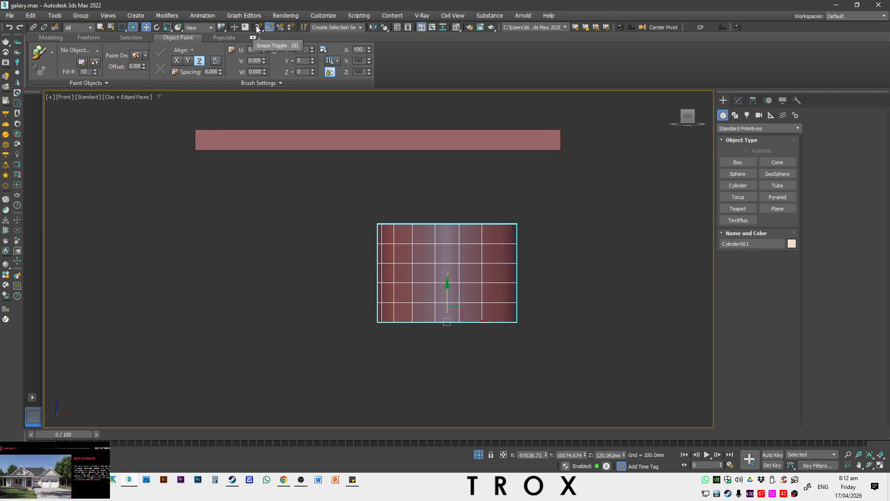
{"action": "left_click_drag", "start_coordinate": [450, 305], "coordinate": [561, 127]}
{"action": "key", "text": "s"}
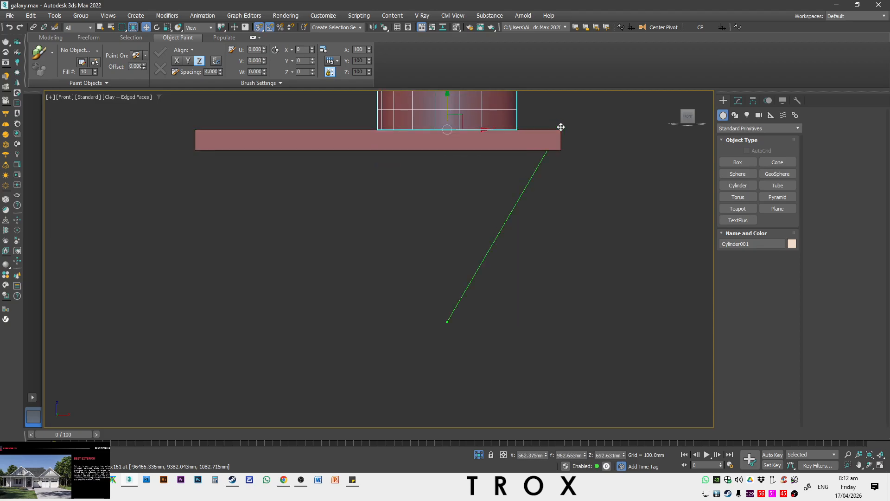
{"action": "key", "text": "p"}
{"action": "right_click", "coordinate": [502, 201]}
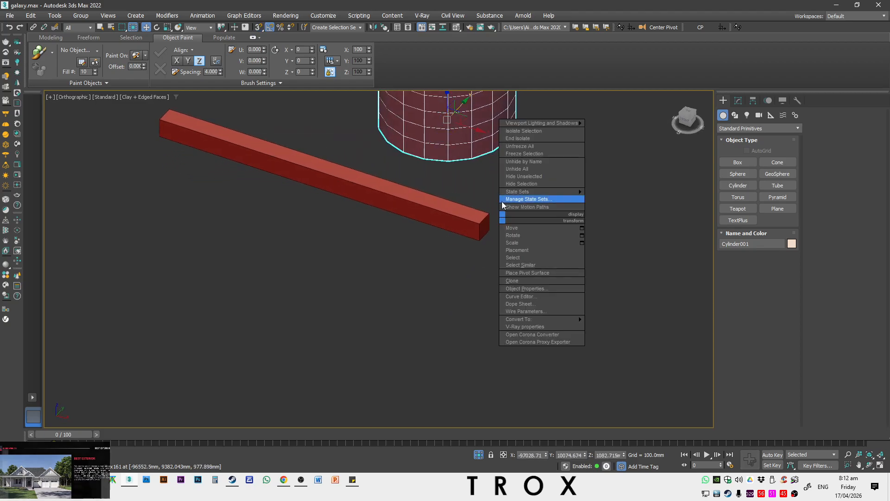
{"action": "left_click", "coordinate": [519, 199]}
{"action": "scroll", "coordinate": [449, 235], "scroll_direction": "down", "scroll_amount": 3}
{"action": "middle_click_drag", "start_coordinate": [449, 235], "coordinate": [443, 218], "text": "alt"}
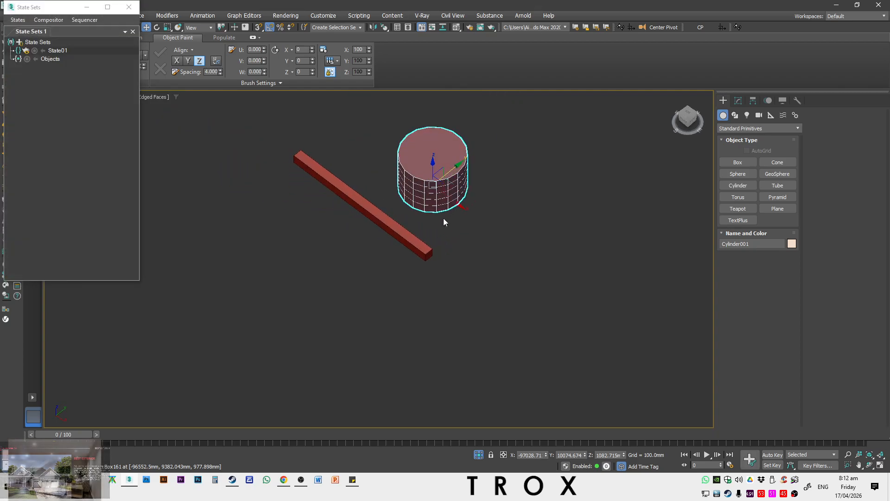
{"action": "left_click", "coordinate": [129, 7]}
Step: Move the cylinder along Y with snapping on so its centre lines up with the sill box's back edge
{"action": "left_click_drag", "start_coordinate": [452, 173], "coordinate": [424, 254]}
{"action": "key", "text": "s"}
{"action": "key", "text": "s"}
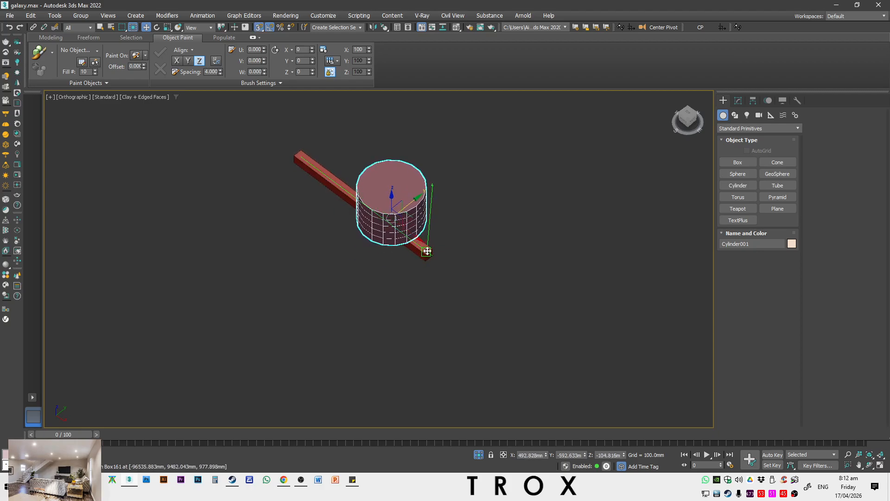
Step: Examine from several angles how the cylinder sits on the sill box
{"action": "left_click", "coordinate": [458, 277]}
{"action": "scroll", "coordinate": [418, 278], "scroll_direction": "up", "scroll_amount": 5}
{"action": "left_click", "coordinate": [429, 262]}
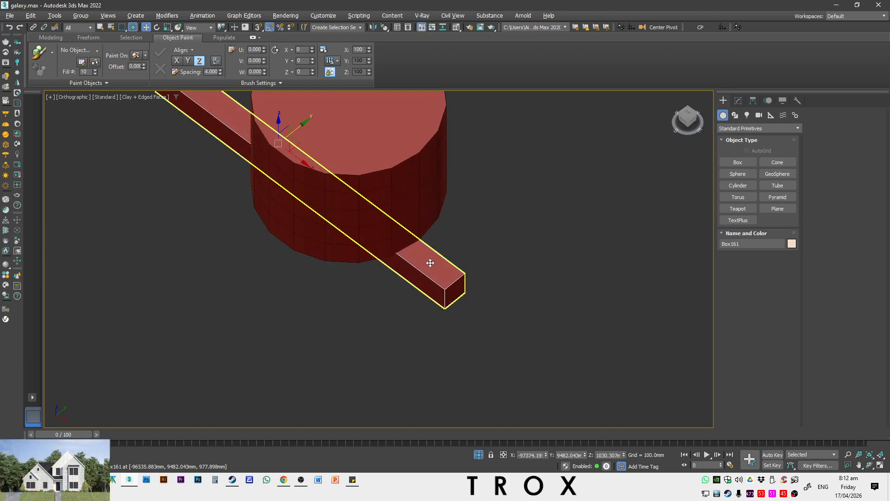
{"action": "middle_click_drag", "start_coordinate": [429, 262], "coordinate": [489, 254], "text": "alt"}
{"action": "scroll", "coordinate": [485, 252], "scroll_direction": "down", "scroll_amount": 3}
{"action": "middle_click_drag", "start_coordinate": [317, 215], "coordinate": [289, 217], "text": "alt"}
{"action": "left_click", "coordinate": [399, 207]}
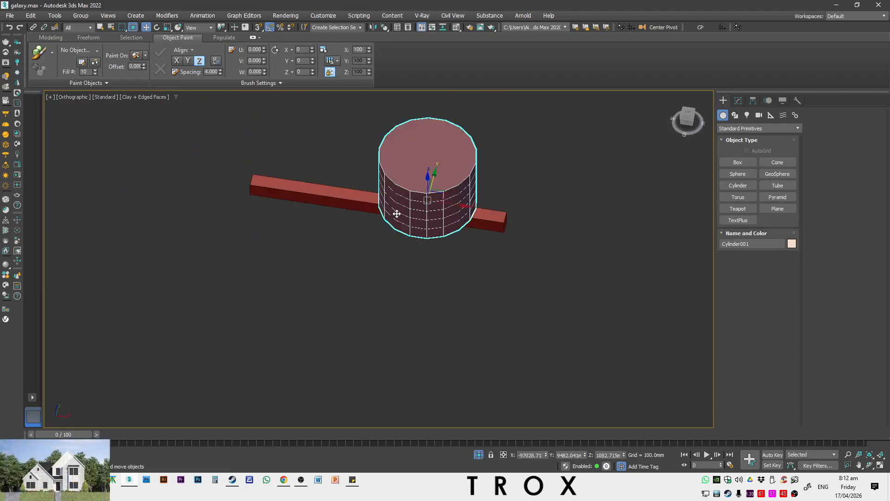
{"action": "mouse_move", "coordinate": [453, 207]}
{"action": "middle_mouse_down", "text": "alt"}
{"action": "mouse_move", "coordinate": [473, 131]}
{"action": "mouse_move", "coordinate": [458, 204]}
{"action": "middle_mouse_up", "text": "alt"}
{"action": "scroll", "coordinate": [416, 196], "scroll_direction": "up", "scroll_amount": 3}
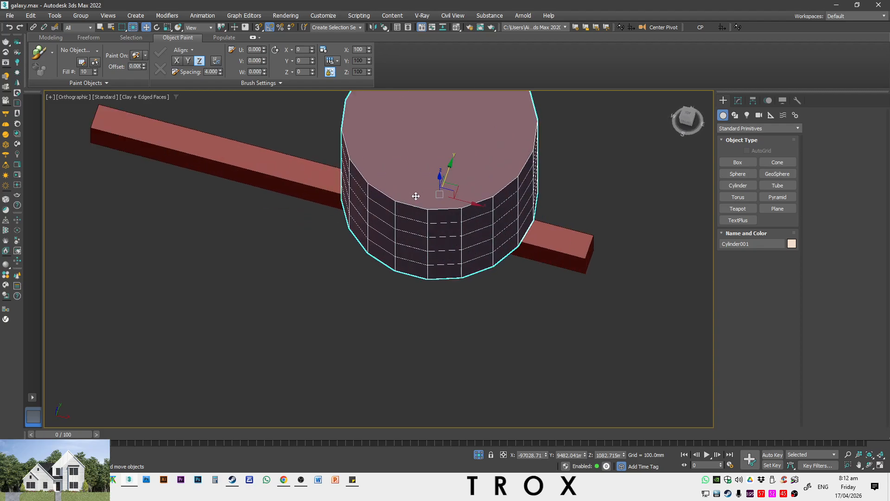
{"action": "scroll", "coordinate": [433, 179], "scroll_direction": "down", "scroll_amount": 3}
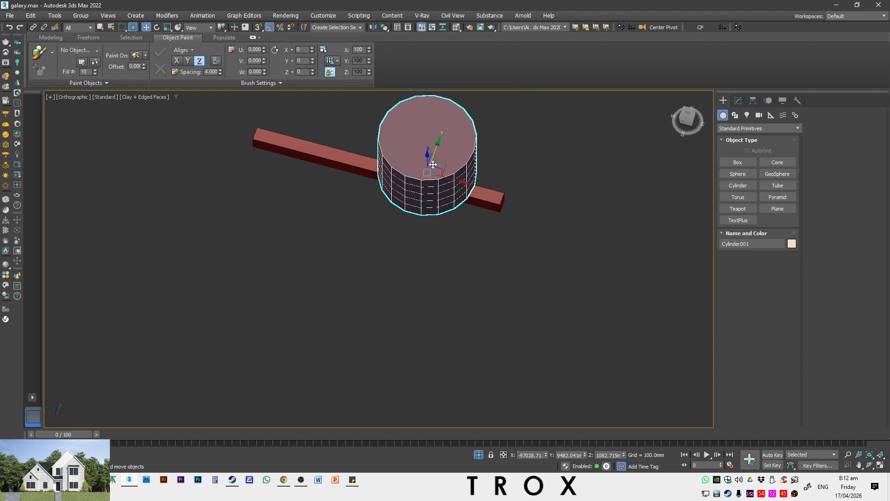
{"action": "middle_click_drag", "start_coordinate": [433, 164], "coordinate": [447, 258], "text": "alt"}
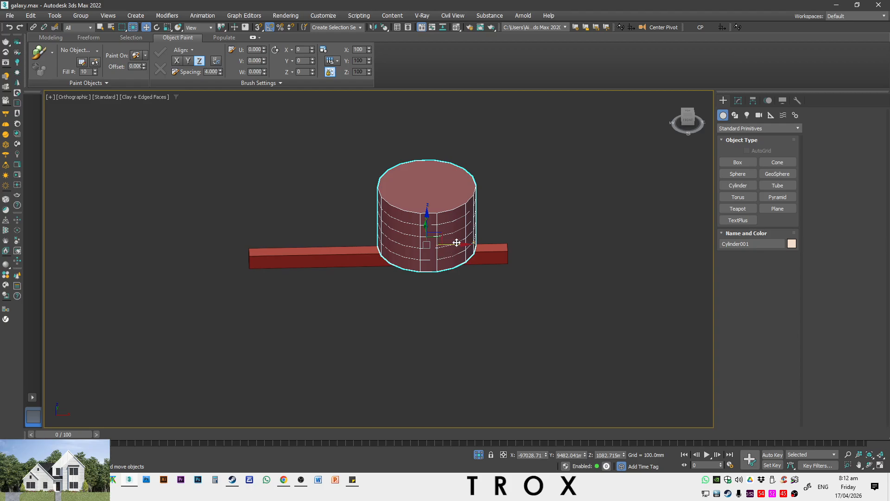
Step: Move the cylinder along X with snapping on to about X -97304 mm on the sill box, and view it from the top in wireframe
{"action": "left_click_drag", "start_coordinate": [457, 243], "coordinate": [392, 258]}
{"action": "key", "text": "s"}
{"action": "key", "text": "t"}
{"action": "key", "text": "z"}
{"action": "scroll", "coordinate": [389, 244], "scroll_direction": "down", "scroll_amount": 5}
{"action": "key", "text": "F3"}
{"action": "key", "text": "1"}
{"action": "key", "text": "s"}
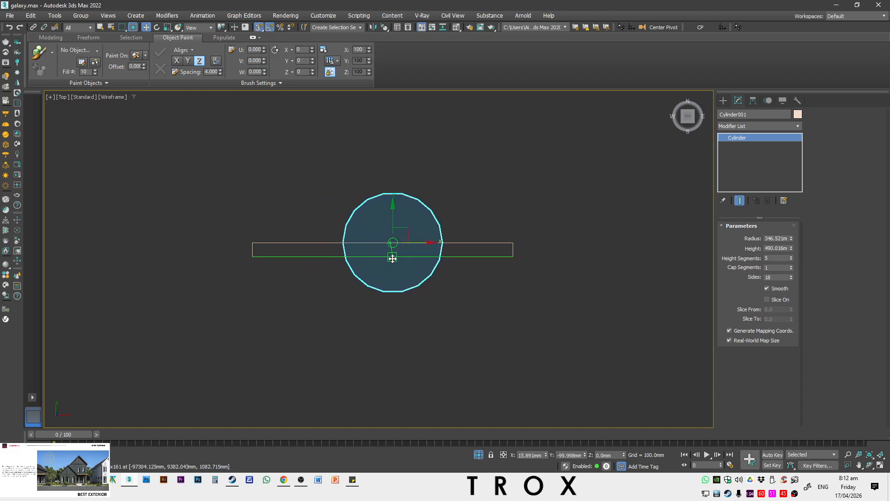
Step: Enable Endpoint snapping in the grid and snap settings
{"action": "right_click", "coordinate": [259, 28]}
{"action": "left_click", "coordinate": [377, 228]}
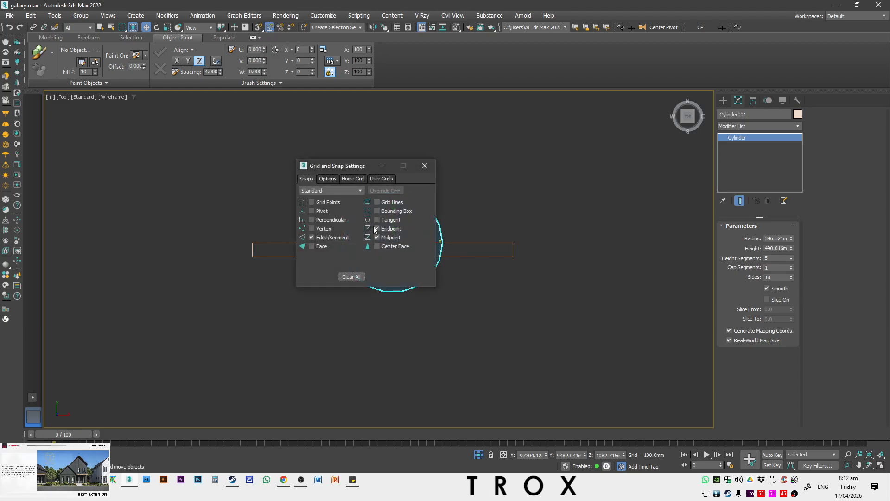
{"action": "left_click", "coordinate": [425, 165]}
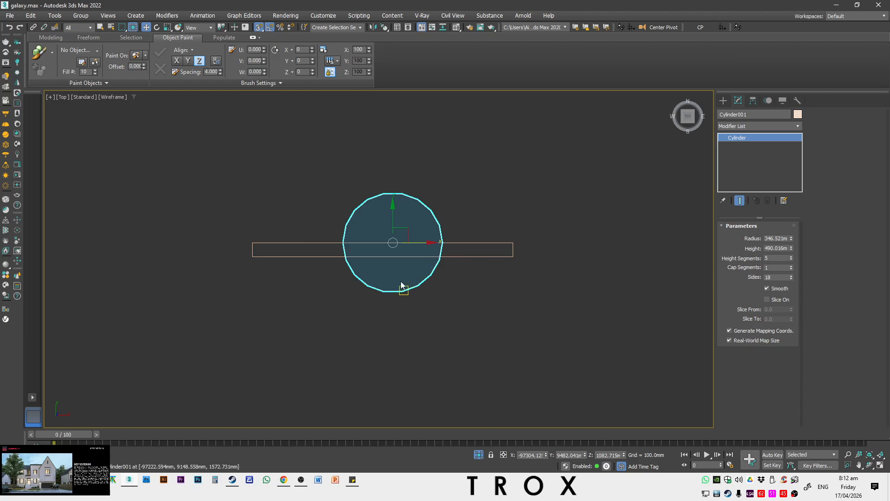
Step: Try to centre the cylinder on the sill box along Y by snapping it to one short end of the box and to the other
{"action": "scroll", "coordinate": [403, 264], "scroll_direction": "up", "scroll_amount": 2}
{"action": "key", "text": "s"}
{"action": "left_click_drag", "start_coordinate": [389, 215], "coordinate": [558, 247]}
{"action": "middle_click_drag", "start_coordinate": [570, 258], "coordinate": [563, 225], "text": "alt"}
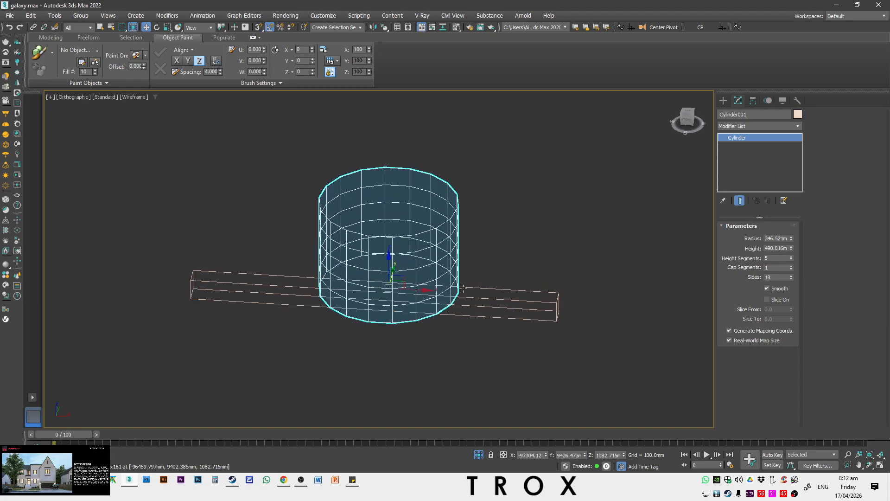
{"action": "left_click", "coordinate": [441, 342]}
{"action": "left_click", "coordinate": [425, 312]}
{"action": "key", "text": "f"}
{"action": "key", "text": "z"}
{"action": "key", "text": "t"}
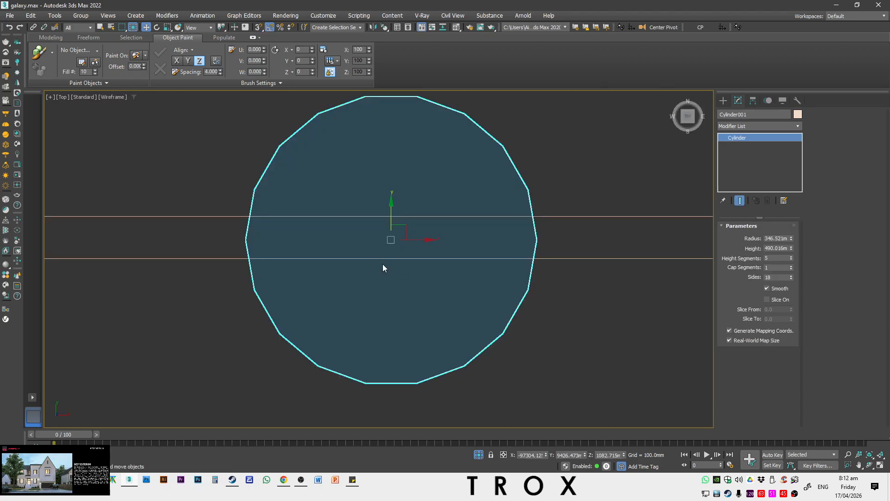
{"action": "scroll", "coordinate": [382, 263], "scroll_direction": "down", "scroll_amount": 5}
{"action": "left_click_drag", "start_coordinate": [513, 253], "coordinate": [240, 251]}
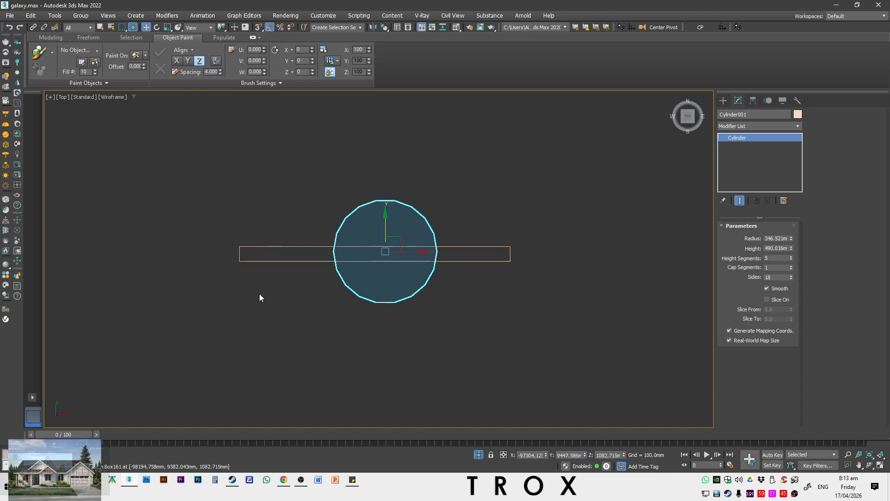
Step: Examine the sill box and cylinder in shaded display from an angle and from the front
{"action": "left_click", "coordinate": [267, 261]}
{"action": "middle_click_drag", "start_coordinate": [267, 262], "coordinate": [406, 246], "text": "alt"}
{"action": "key", "text": "F3"}
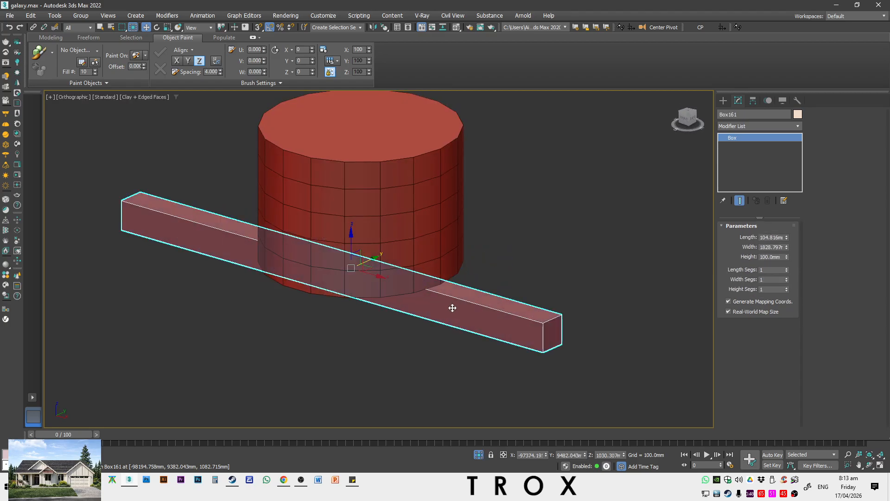
{"action": "key", "text": "f"}
{"action": "scroll", "coordinate": [483, 320], "scroll_direction": "down", "scroll_amount": 3}
{"action": "key", "text": "h"}
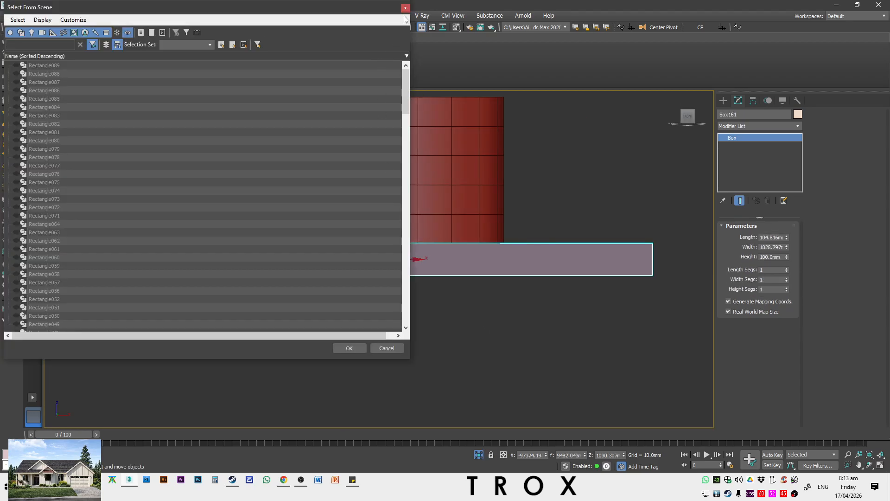
{"action": "left_click", "coordinate": [405, 7]}
{"action": "scroll", "coordinate": [447, 259], "scroll_direction": "down", "scroll_amount": 3}
Step: Align the cylinder to the sill box centre to centre in X and Y position, with Z Position excluded
{"action": "left_click", "coordinate": [459, 291]}
{"action": "left_click", "coordinate": [456, 239]}
{"action": "middle_click_drag", "start_coordinate": [457, 266], "coordinate": [441, 298], "text": "alt"}
{"action": "key", "text": "t"}
{"action": "key", "text": "z"}
{"action": "scroll", "coordinate": [439, 278], "scroll_direction": "down", "scroll_amount": 5}
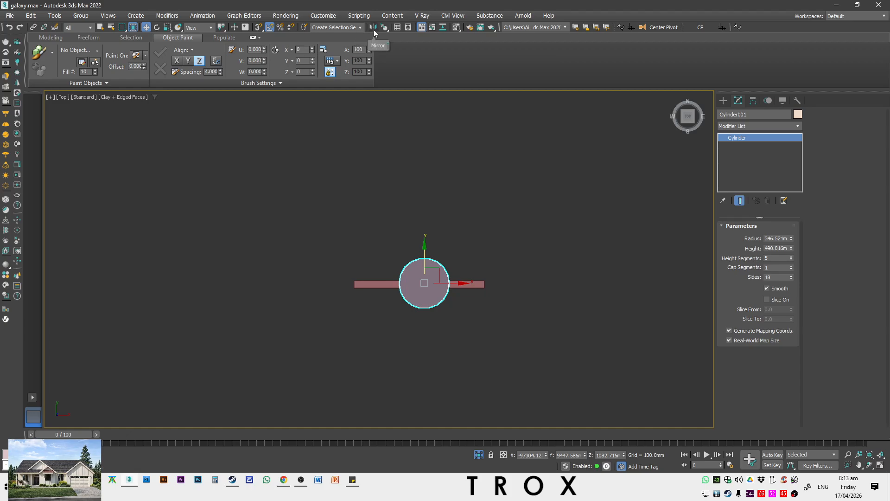
{"action": "left_click_drag", "start_coordinate": [384, 27], "coordinate": [383, 40]}
{"action": "scroll", "coordinate": [464, 283], "scroll_direction": "up", "scroll_amount": 2}
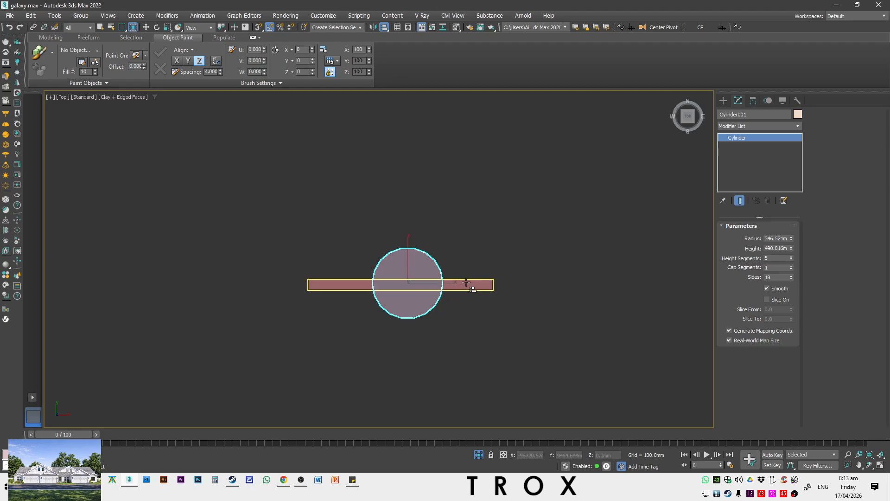
{"action": "left_click", "coordinate": [473, 284]}
{"action": "left_click_drag", "start_coordinate": [516, 142], "coordinate": [548, 141]}
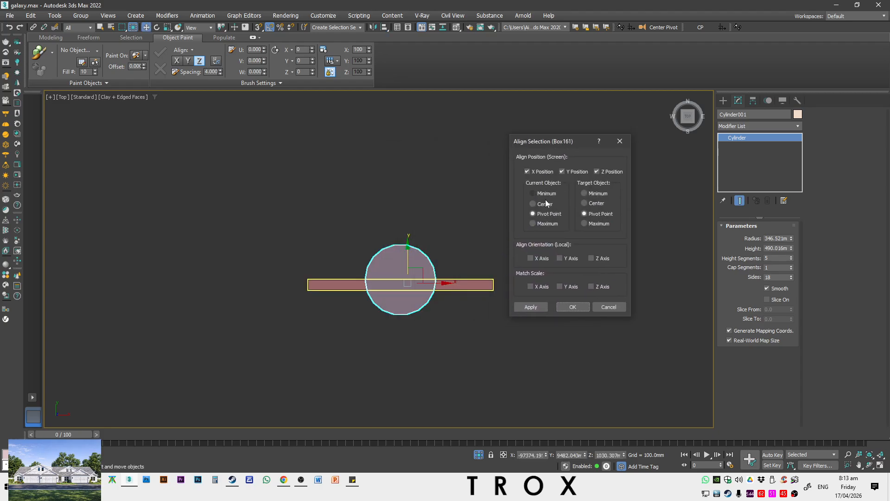
{"action": "left_click", "coordinate": [596, 203]}
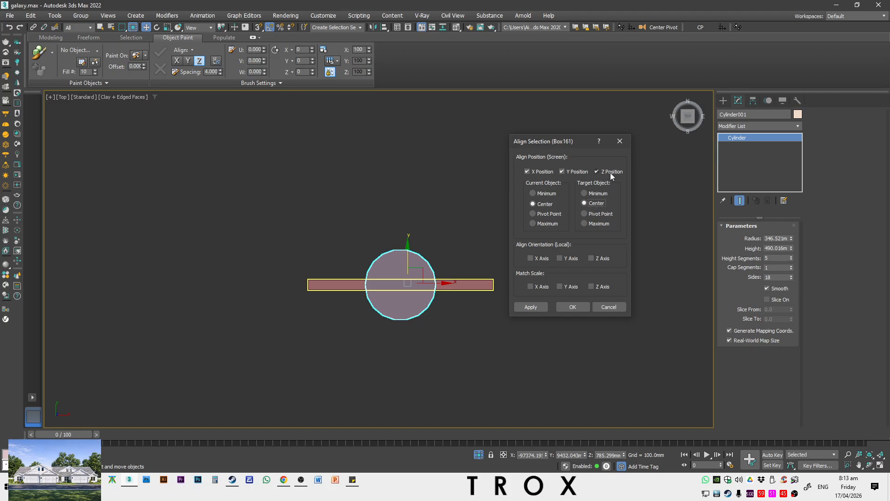
{"action": "left_click", "coordinate": [608, 172]}
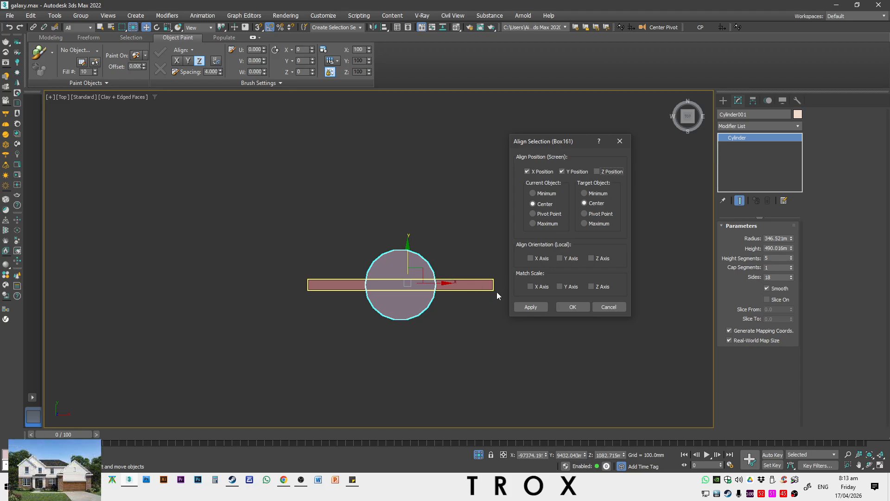
{"action": "left_click", "coordinate": [573, 307]}
{"action": "left_click", "coordinate": [439, 346]}
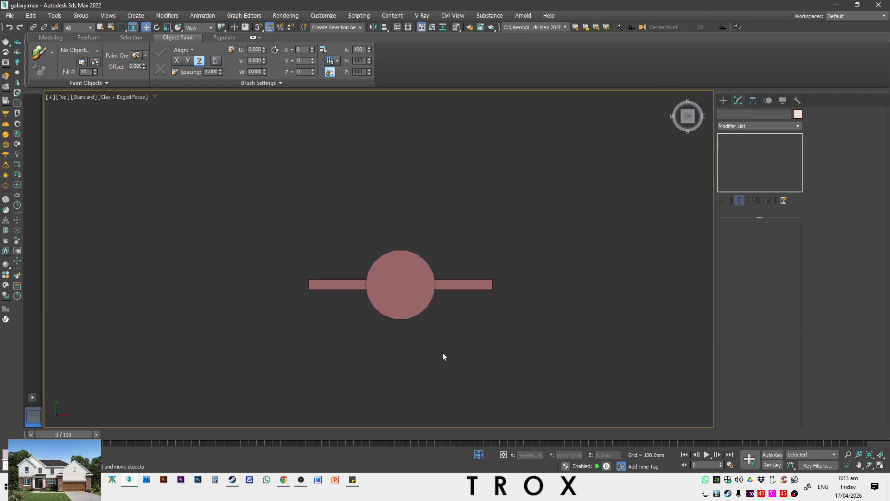
Step: Move the cylinder along Y off the sill box's centre, try to snap it back onto the box, and undo the last move
{"action": "middle_click_drag", "start_coordinate": [443, 352], "coordinate": [421, 250], "text": "alt"}
{"action": "left_click", "coordinate": [422, 246]}
{"action": "scroll", "coordinate": [427, 214], "scroll_direction": "up", "scroll_amount": 5}
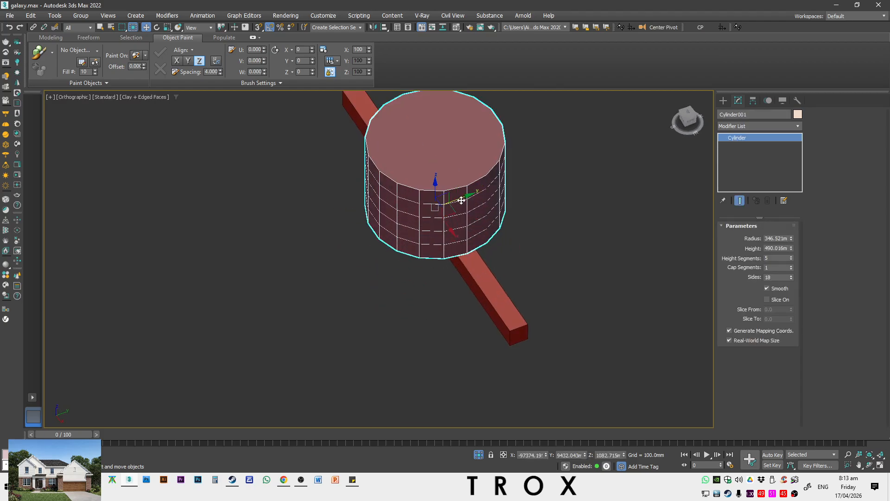
{"action": "left_click_drag", "start_coordinate": [462, 200], "coordinate": [516, 329]}
{"action": "key", "text": "ctrl+z"}
{"action": "key", "text": "s"}
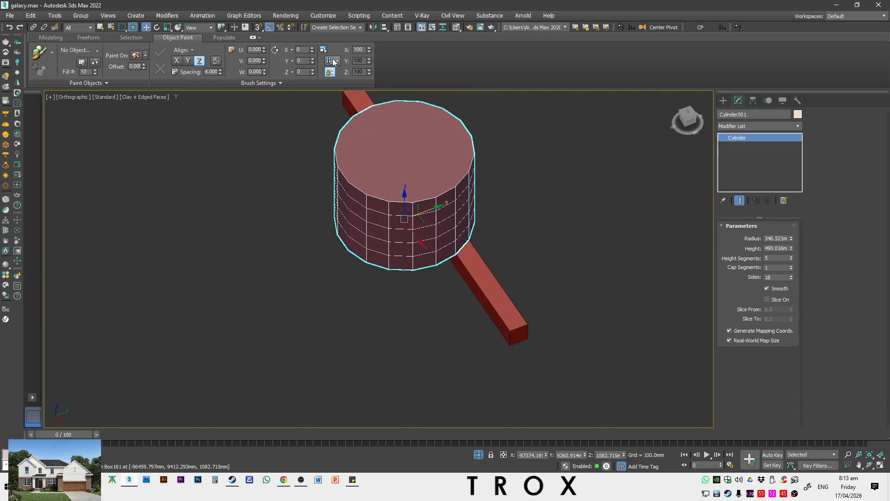
Step: Enable Vertex snapping in the grid and snap settings
{"action": "right_click", "coordinate": [267, 28]}
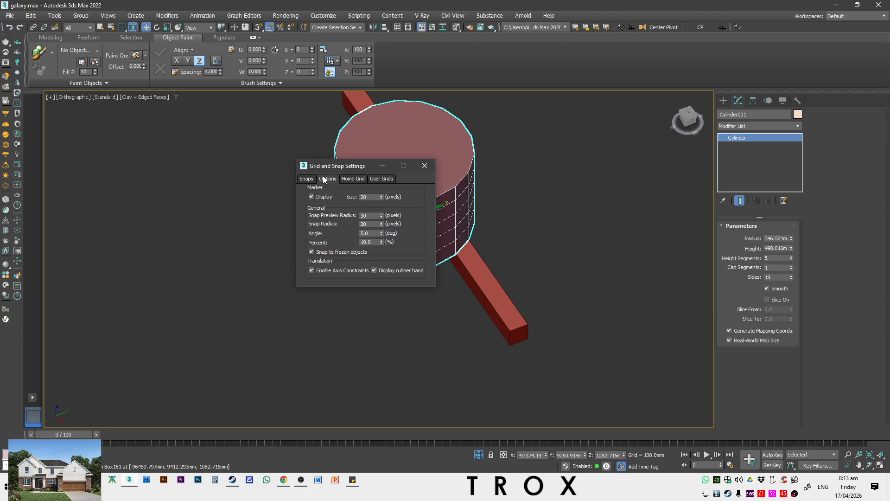
{"action": "left_click", "coordinate": [306, 178]}
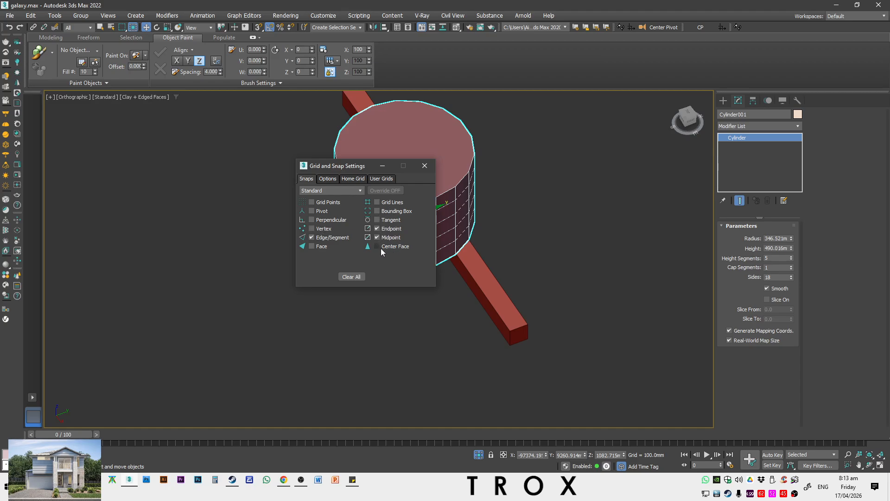
{"action": "left_click", "coordinate": [312, 228]}
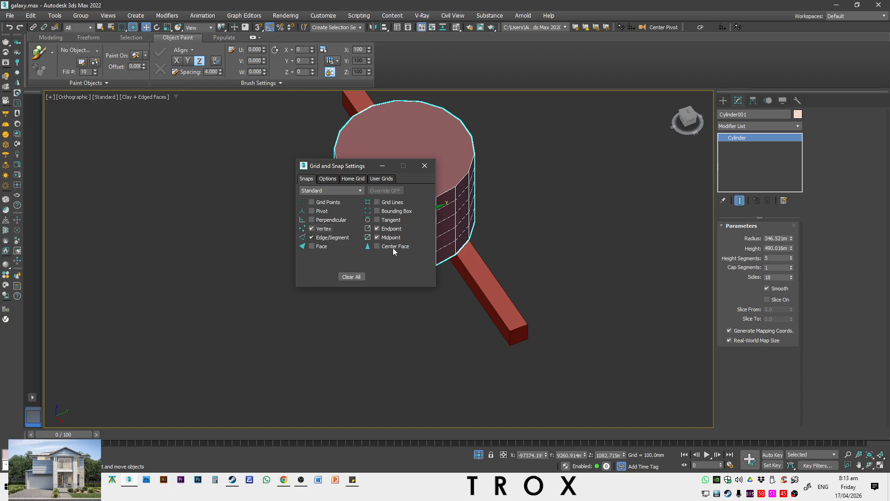
{"action": "left_click", "coordinate": [425, 166]}
Step: Move the cylinder along Y with snapping on so its centre lines up with the sill box's front edge at about Y 9382 mm
{"action": "key", "text": "s"}
{"action": "left_click_drag", "start_coordinate": [419, 206], "coordinate": [496, 316]}
{"action": "left_click_drag", "start_coordinate": [415, 195], "coordinate": [415, 195]}
{"action": "key", "text": "s"}
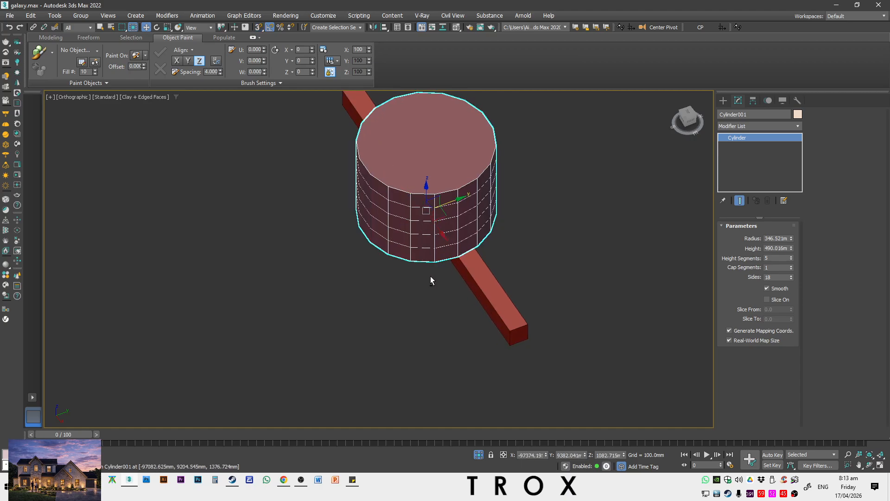
{"action": "middle_click_drag", "start_coordinate": [430, 276], "coordinate": [474, 280], "text": "alt"}
{"action": "left_click", "coordinate": [518, 352]}
{"action": "left_click", "coordinate": [547, 314]}
{"action": "middle_click_drag", "start_coordinate": [546, 314], "coordinate": [461, 266], "text": "alt"}
{"action": "right_click", "coordinate": [484, 244]}
{"action": "left_click", "coordinate": [493, 263]}
{"action": "right_click", "coordinate": [461, 265]}
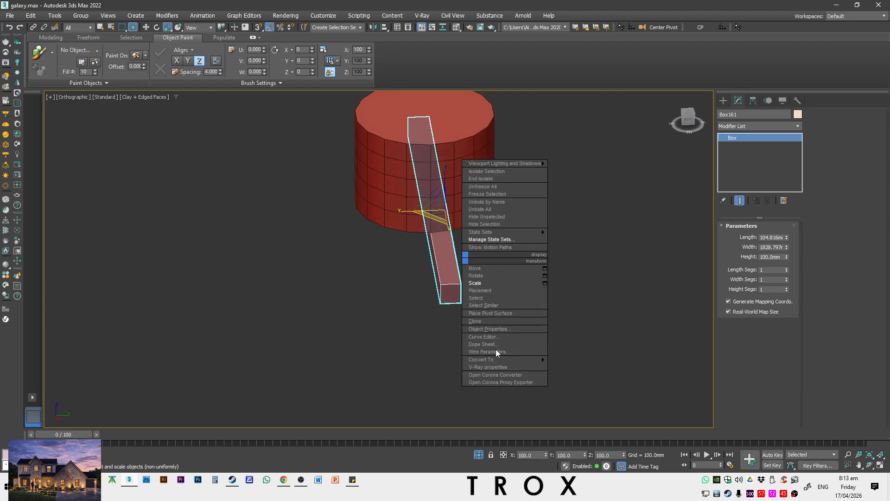
{"action": "left_click", "coordinate": [560, 366]}
Step: Snap the cylinder along Y to a corner of the sill box's front edge again, and check the alignment from the top
{"action": "left_click", "coordinate": [447, 190]}
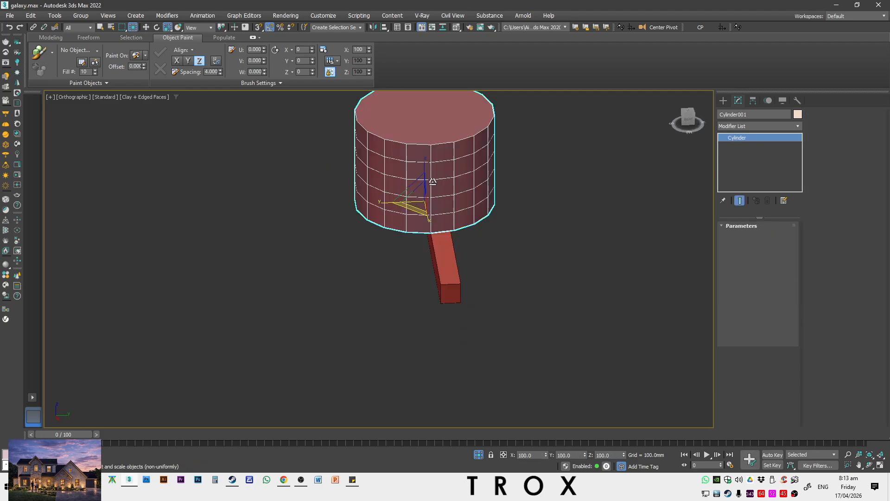
{"action": "scroll", "coordinate": [445, 191], "scroll_direction": "up", "scroll_amount": 4}
{"action": "key", "text": "w"}
{"action": "key", "text": "s"}
{"action": "left_click_drag", "start_coordinate": [425, 214], "coordinate": [446, 407]}
{"action": "scroll", "coordinate": [368, 347], "scroll_direction": "down", "scroll_amount": 5}
{"action": "key", "text": "t"}
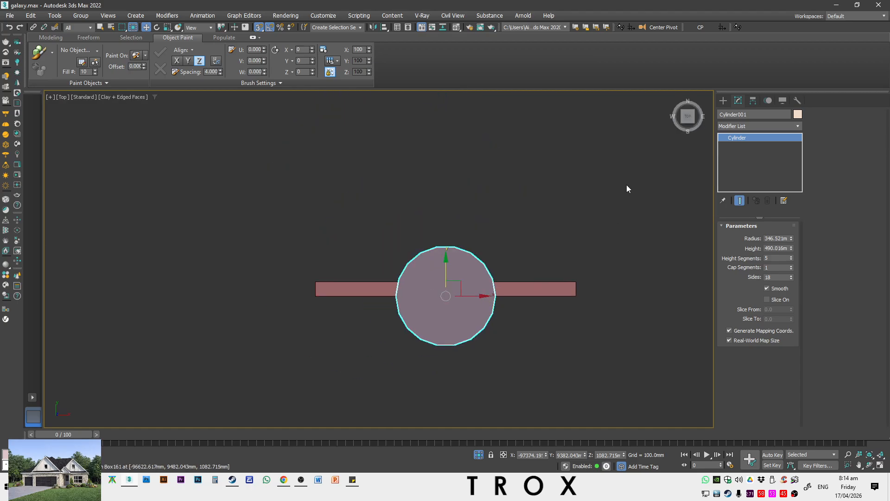
Step: Create a large box behind the sill box, about 1529 mm wide, 664 mm long and 501 mm high
{"action": "left_click", "coordinate": [722, 101]}
{"action": "left_click_drag", "start_coordinate": [594, 141], "coordinate": [375, 236]}
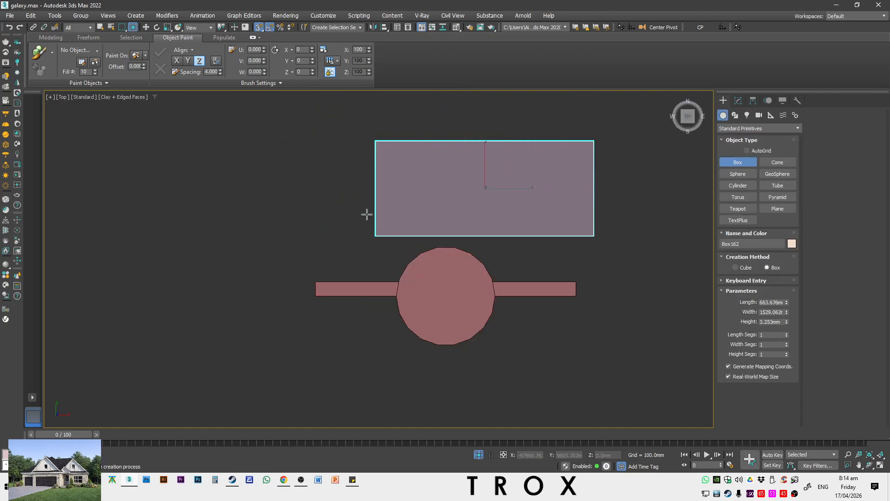
{"action": "middle_click_drag", "start_coordinate": [493, 256], "coordinate": [432, 169], "text": "alt"}
{"action": "key", "text": "w"}
{"action": "left_click_drag", "start_coordinate": [432, 169], "coordinate": [415, 197]}
{"action": "middle_click_drag", "start_coordinate": [415, 197], "coordinate": [394, 222], "text": "alt"}
Step: Move the cylinder along Y with snapping on to about halfway along the large box's short edge, at about Y 10438 mm
{"action": "left_click", "coordinate": [393, 222]}
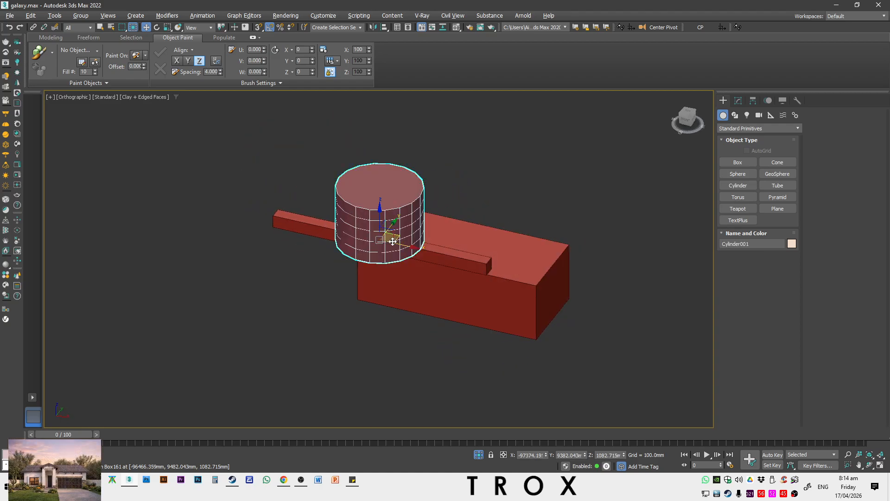
{"action": "key", "text": "s"}
{"action": "left_click_drag", "start_coordinate": [394, 222], "coordinate": [562, 263]}
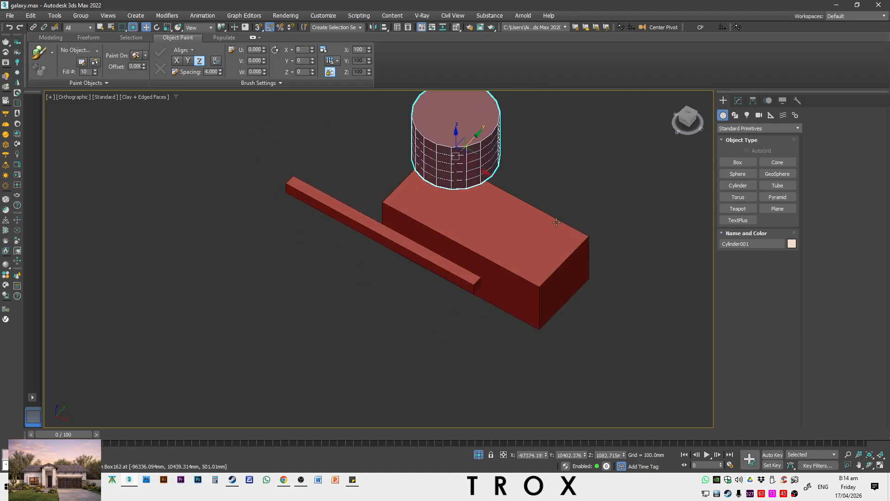
{"action": "key", "text": "t"}
{"action": "key", "text": "z"}
{"action": "scroll", "coordinate": [478, 232], "scroll_direction": "down", "scroll_amount": 6}
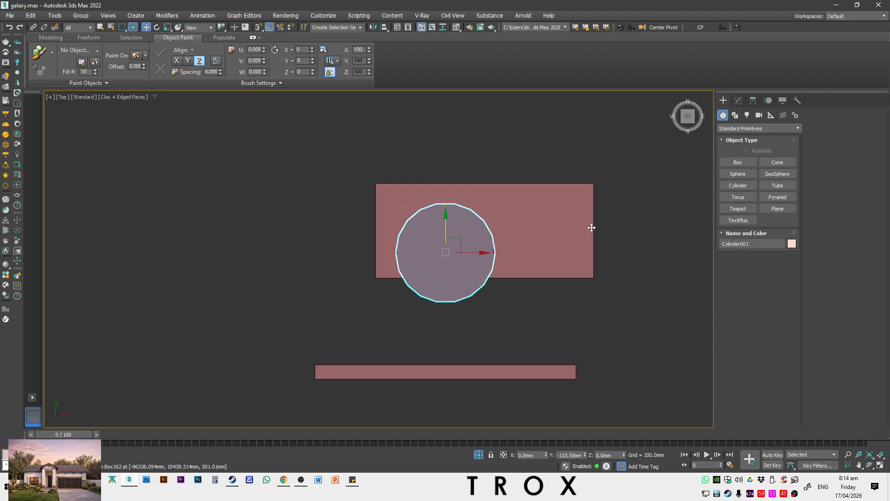
{"action": "mouse_move", "coordinate": [591, 228]}
{"action": "left_mouse_down"}
{"action": "mouse_move", "coordinate": [579, 224]}
{"action": "mouse_move", "coordinate": [587, 227]}
{"action": "left_mouse_up"}
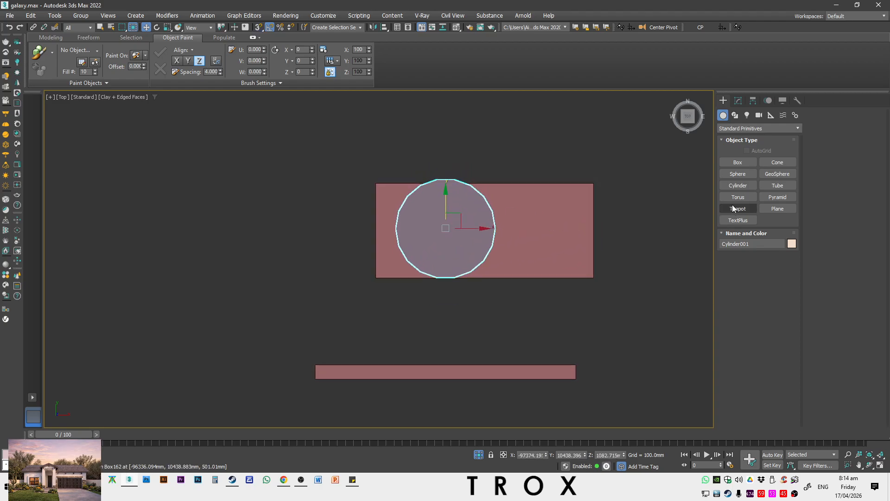
Step: Draw a rectangle spline beside the large box in the top view and show the scene in wireframe
{"action": "left_click", "coordinate": [735, 115]}
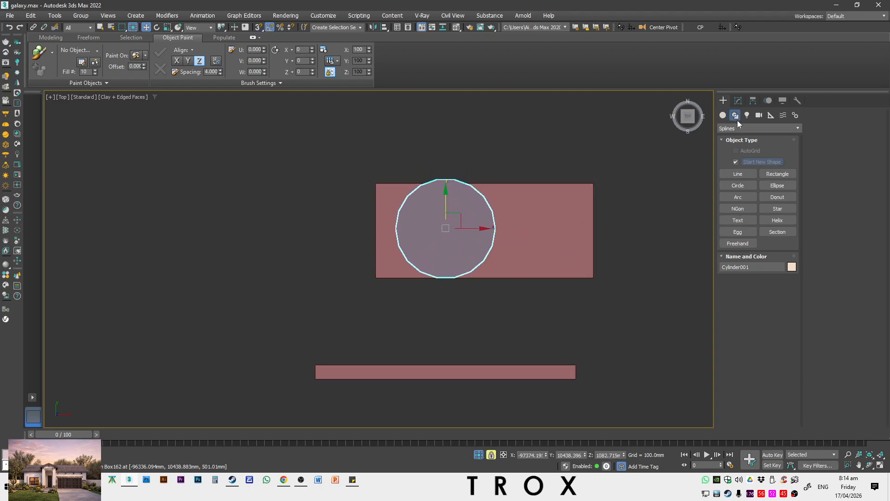
{"action": "left_click", "coordinate": [777, 174]}
{"action": "left_click_drag", "start_coordinate": [298, 272], "coordinate": [179, 176]}
{"action": "key", "text": "F3"}
Step: Try to snap the cylinder along Y to the rectangle's side, placing it at about Y 10331 mm
{"action": "key", "text": "w"}
{"action": "key", "text": "s"}
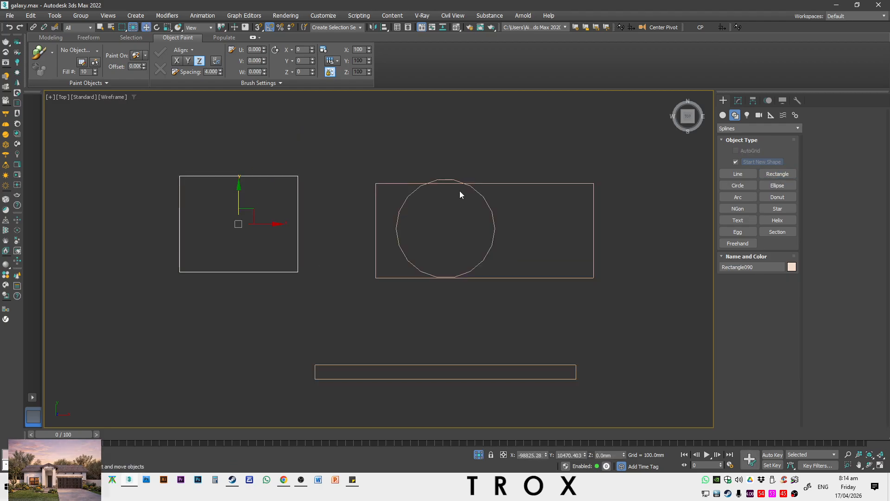
{"action": "left_click", "coordinate": [477, 191]}
{"action": "left_click_drag", "start_coordinate": [445, 204], "coordinate": [300, 218]}
{"action": "right_click", "coordinate": [300, 218]}
{"action": "key", "text": "s"}
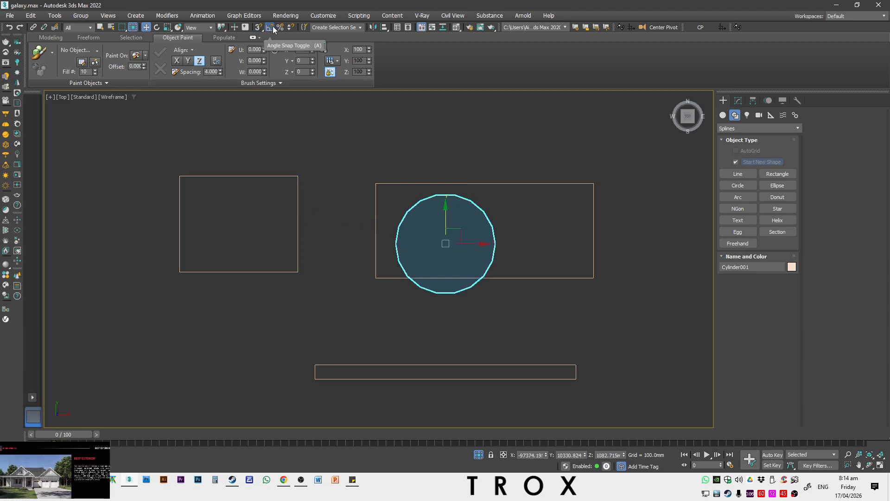
Step: Turn off Edge/Segment snapping and move the cylinder along Y so its centre lines up with the midpoint of the rectangle's side
{"action": "left_click", "coordinate": [260, 28]}
{"action": "right_click", "coordinate": [260, 28]}
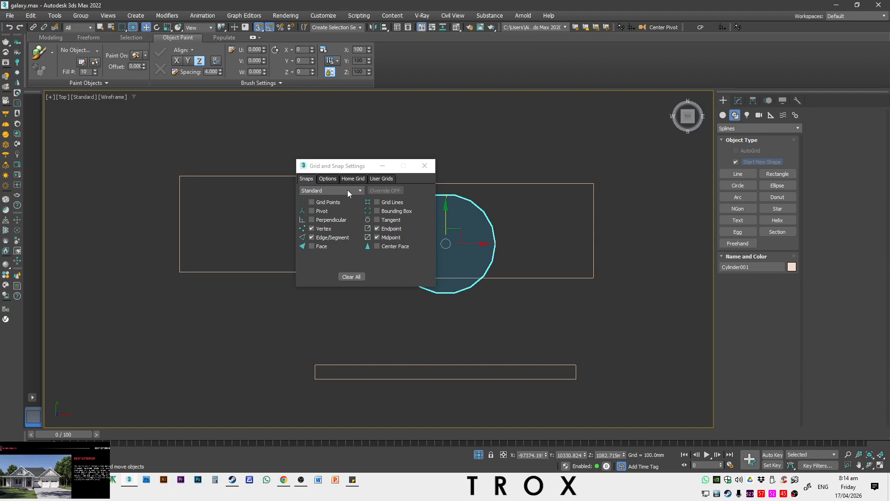
{"action": "left_click", "coordinate": [342, 238]}
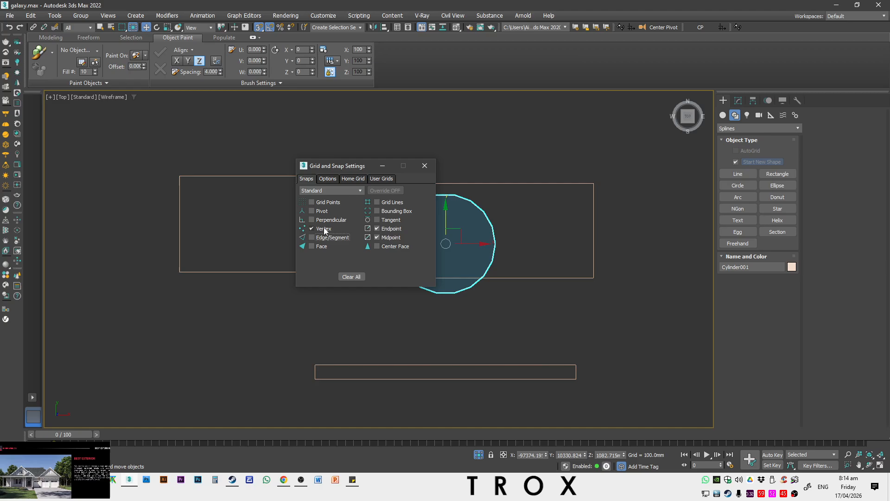
{"action": "left_click", "coordinate": [431, 165]}
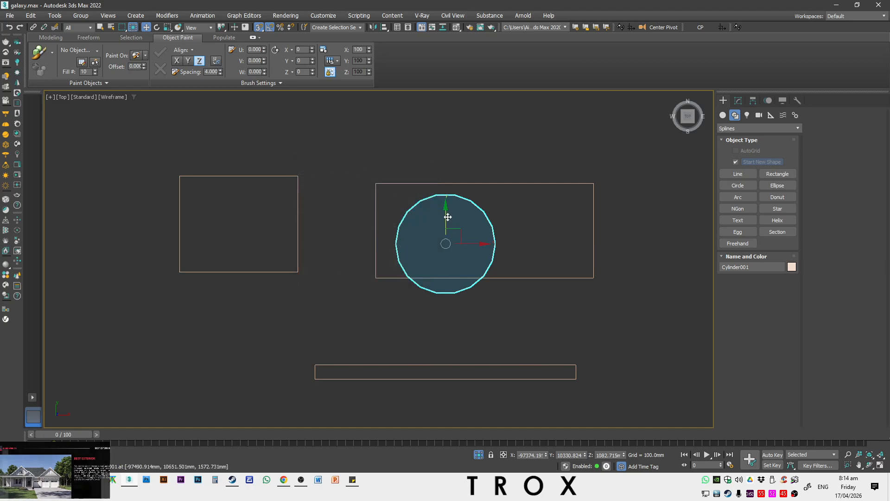
{"action": "left_click_drag", "start_coordinate": [446, 243], "coordinate": [301, 224]}
{"action": "key", "text": "s"}
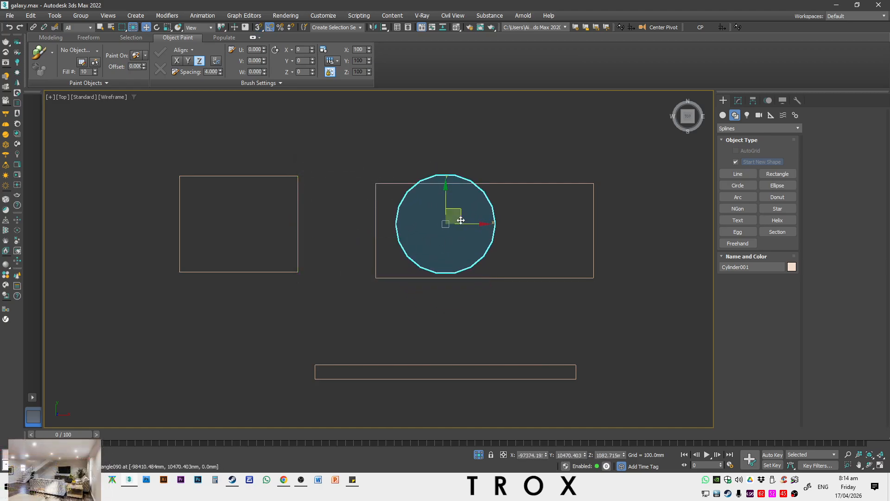
Step: Snap the cylinder to the centre of the large box in the top view, aligning it along Y and along X
{"action": "key", "text": "s"}
{"action": "left_click_drag", "start_coordinate": [446, 196], "coordinate": [595, 231]}
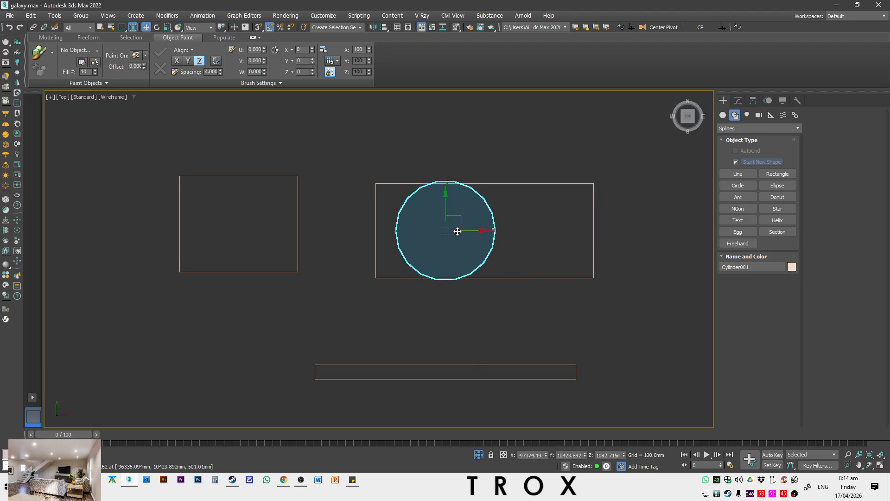
{"action": "left_click_drag", "start_coordinate": [458, 231], "coordinate": [497, 231]}
Step: Check which snap types are enabled in the grid and snap settings, and clear the selection
{"action": "right_click", "coordinate": [268, 28]}
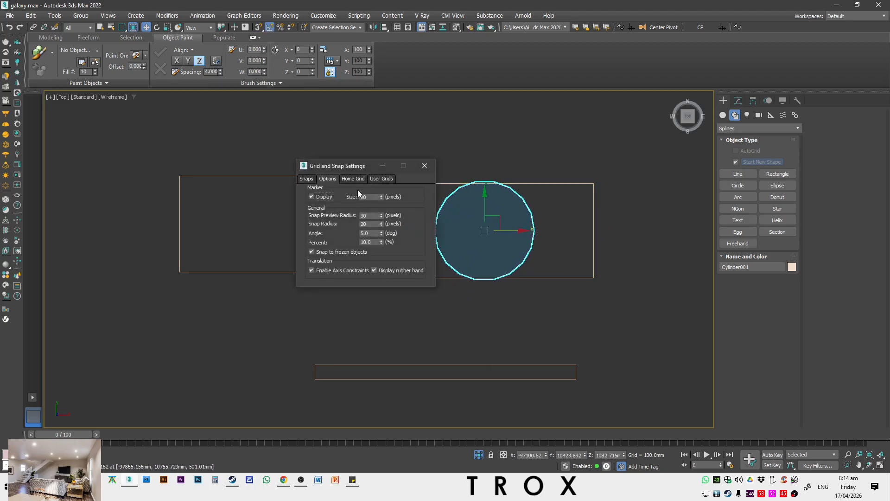
{"action": "left_click", "coordinate": [306, 179]}
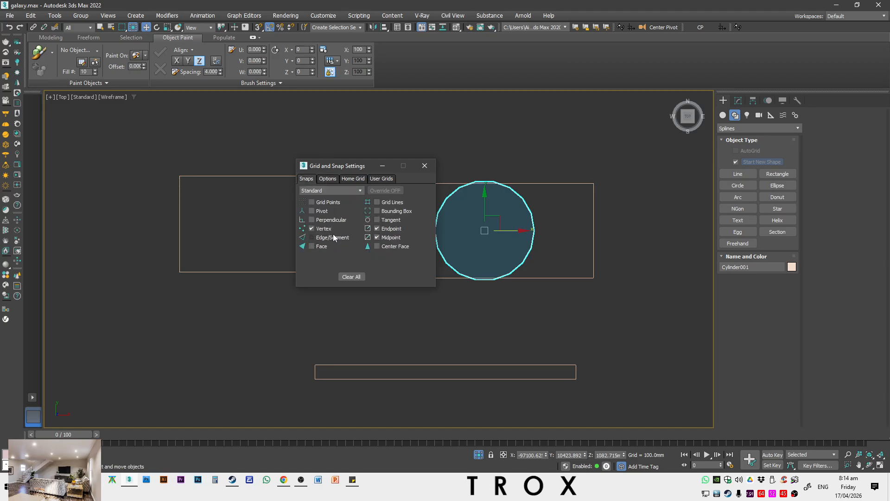
{"action": "left_click", "coordinate": [420, 167]}
{"action": "left_click", "coordinate": [477, 152]}
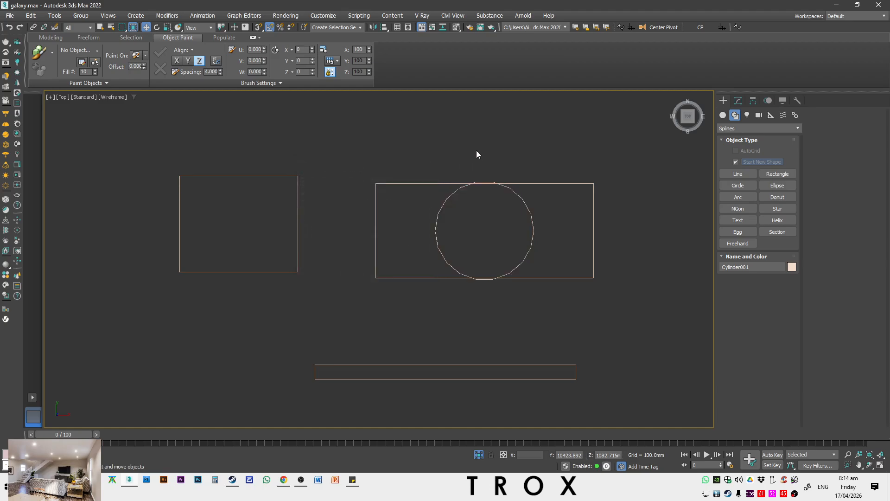
Step: Select the cylinder and check its position on the large box in shaded display, from an angle and from the top
{"action": "scroll", "coordinate": [470, 186], "scroll_direction": "down", "scroll_amount": 3}
{"action": "middle_click_drag", "start_coordinate": [406, 303], "coordinate": [397, 267], "text": "alt"}
{"action": "key", "text": "F3"}
{"action": "left_click", "coordinate": [500, 228]}
{"action": "key", "text": "t"}
{"action": "key", "text": "z"}
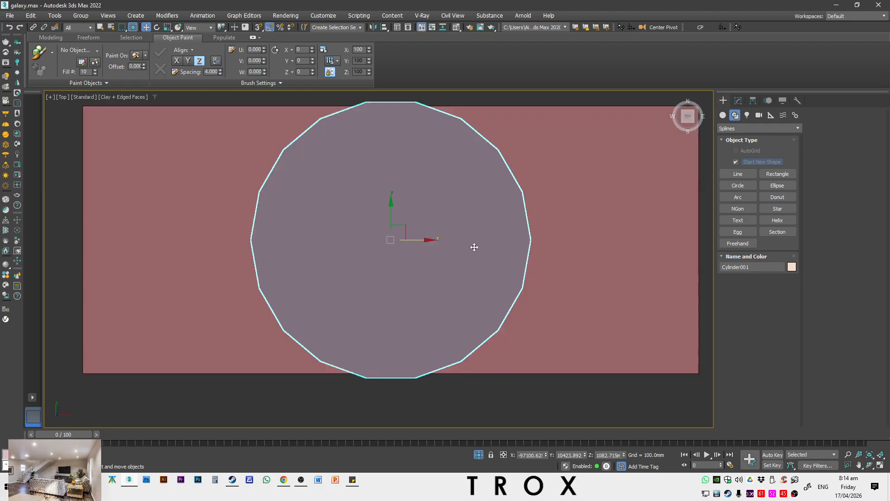
{"action": "key", "text": "F3"}
Step: Snap the cylinder onto the middle of the narrow box in the top view, at about X -97374 mm and Y 9432 mm
{"action": "scroll", "coordinate": [407, 251], "scroll_direction": "down", "scroll_amount": 5}
{"action": "key", "text": "s"}
{"action": "mouse_move", "coordinate": [404, 229]}
{"action": "left_mouse_down"}
{"action": "mouse_move", "coordinate": [466, 352]}
{"action": "mouse_move", "coordinate": [360, 344]}
{"action": "left_mouse_up"}
{"action": "scroll", "coordinate": [391, 371], "scroll_direction": "up", "scroll_amount": 4}
{"action": "key", "text": "s"}
{"action": "key", "text": "s"}
Step: Show the scene shaded with edged faces from an angled view of all the test objects, and clear the selection
{"action": "middle_click_drag", "start_coordinate": [366, 363], "coordinate": [277, 294], "text": "alt"}
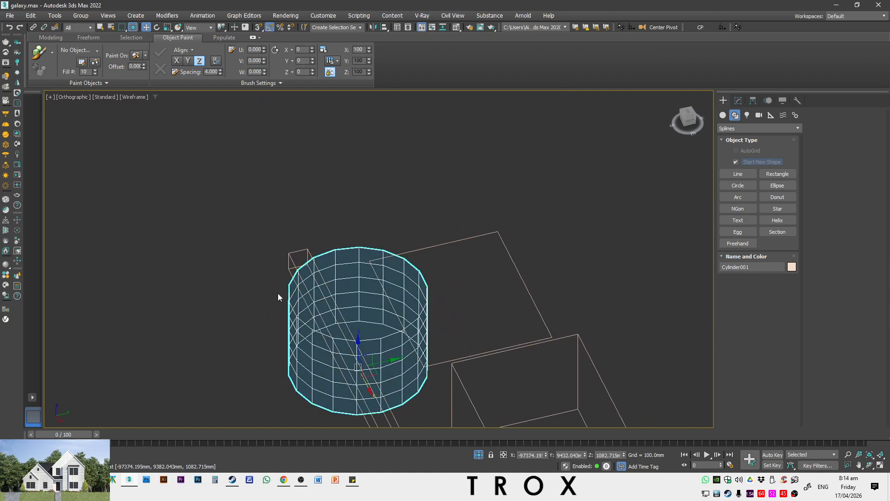
{"action": "key", "text": "F3"}
{"action": "scroll", "coordinate": [235, 320], "scroll_direction": "down", "scroll_amount": 2}
{"action": "middle_click_drag", "start_coordinate": [236, 320], "coordinate": [294, 250], "text": "alt"}
{"action": "left_click", "coordinate": [516, 201]}
{"action": "middle_click_drag", "start_coordinate": [549, 304], "coordinate": [548, 207]}
{"action": "scroll", "coordinate": [555, 204], "scroll_direction": "down", "scroll_amount": 3}
{"action": "key", "text": "ctrl+a"}
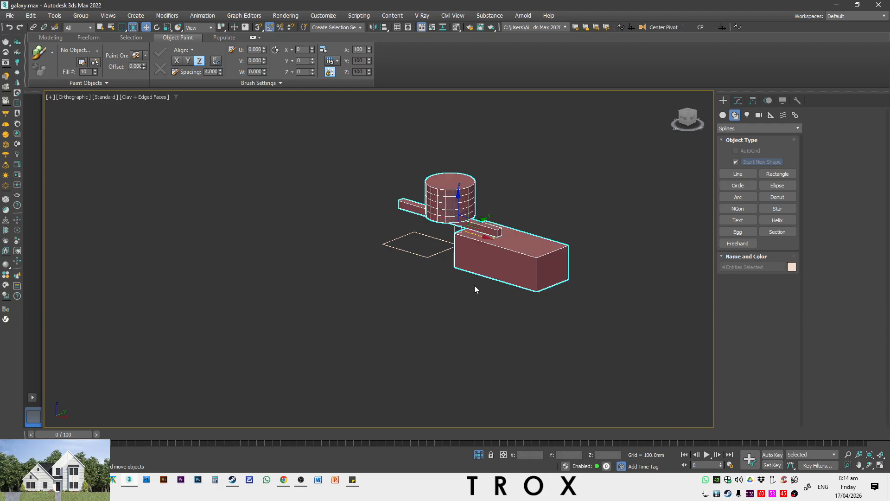
{"action": "left_click", "coordinate": [290, 169]}
{"action": "left_click_drag", "start_coordinate": [291, 169], "coordinate": [630, 349]}
{"action": "scroll", "coordinate": [543, 216], "scroll_direction": "up", "scroll_amount": 3}
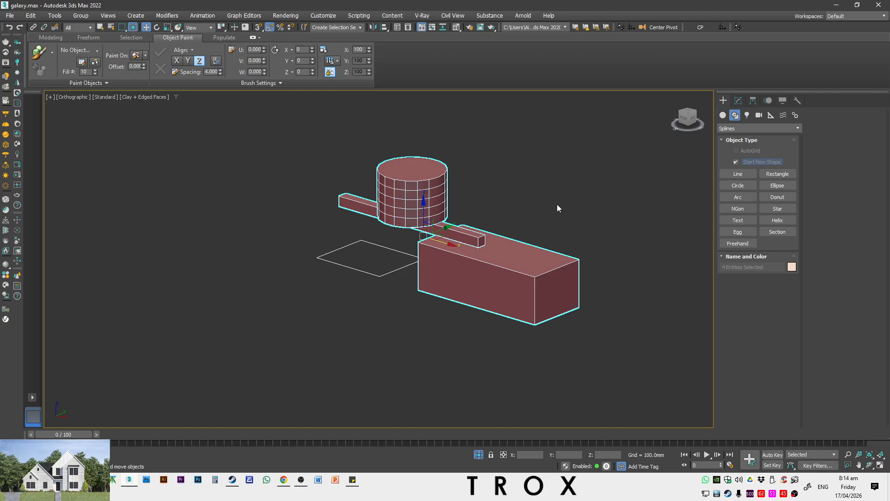
{"action": "left_click", "coordinate": [558, 205]}
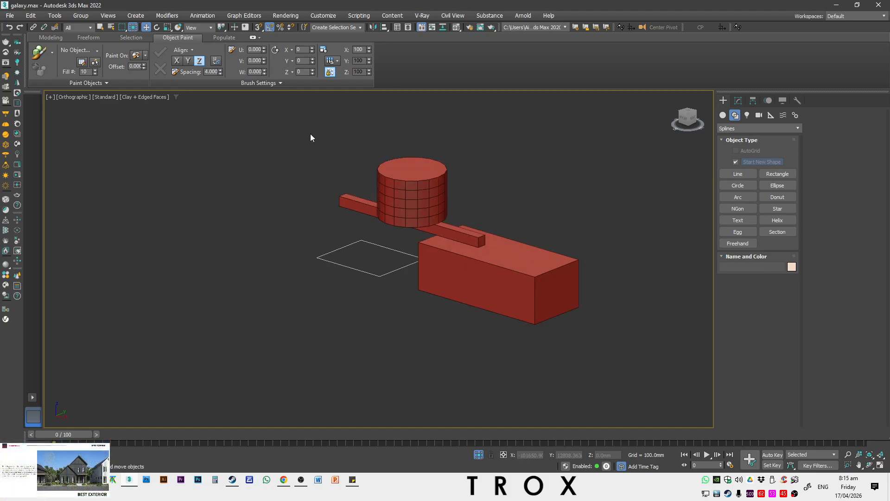
{"action": "left_click_drag", "start_coordinate": [624, 354], "coordinate": [624, 354]}
{"action": "middle_click_drag", "start_coordinate": [605, 324], "coordinate": [512, 308]}
{"action": "left_click", "coordinate": [533, 325]}
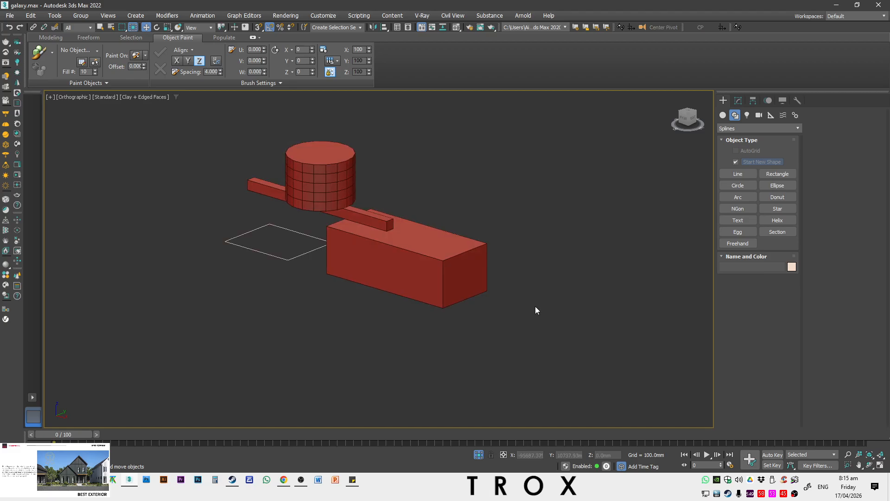